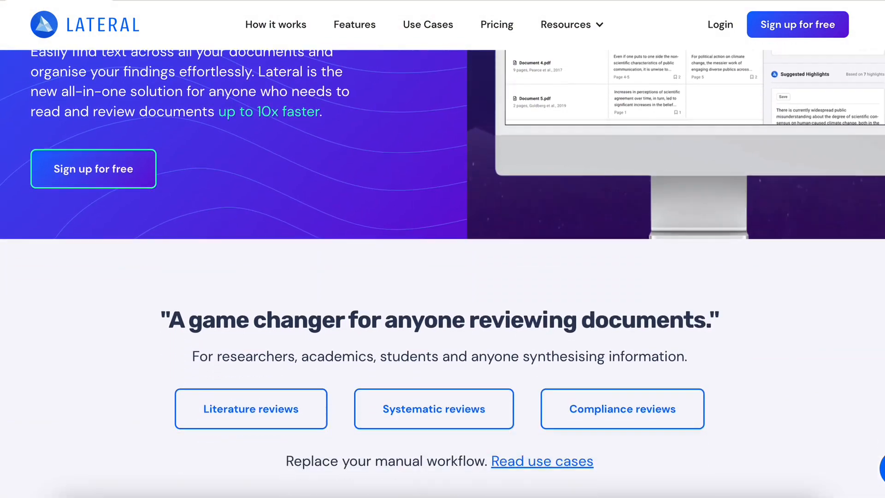
Step: Look through the Lateral homepage, including the user testimonials, the feature descriptions and the interactive demo section
scroll(442, 266, down, 5)
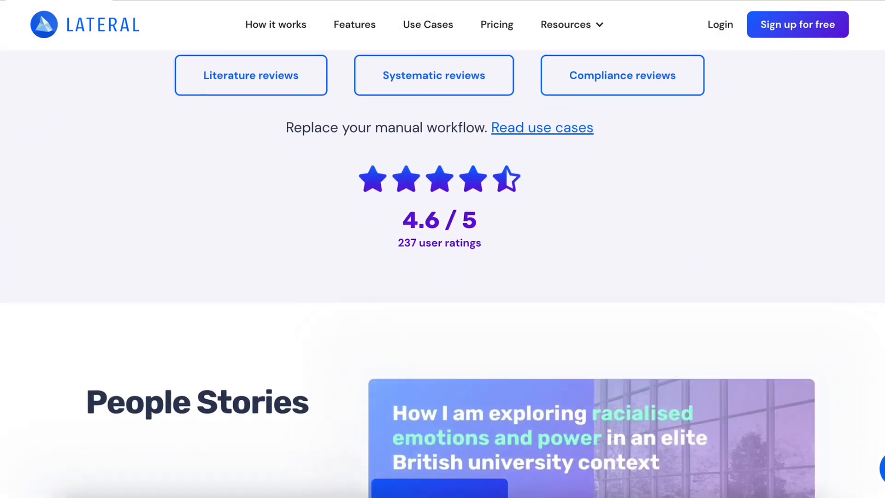
scroll(443, 266, down, 3)
scroll(443, 266, down, 8)
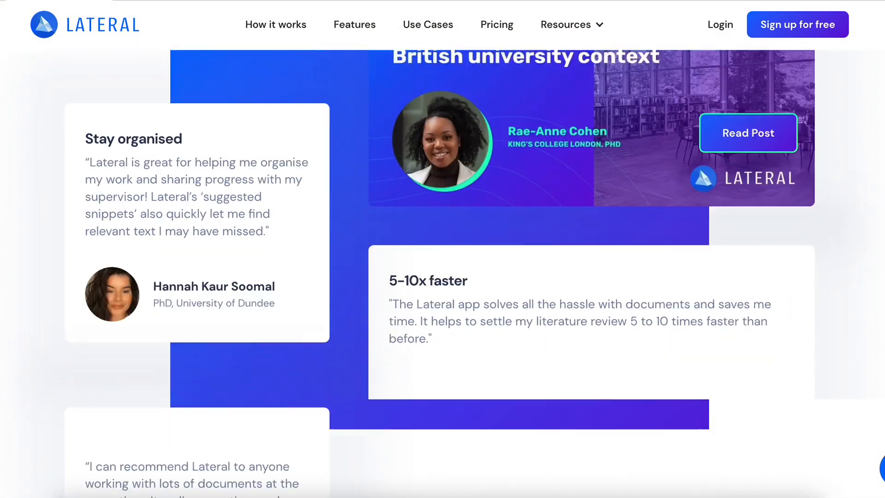
scroll(443, 266, down, 10)
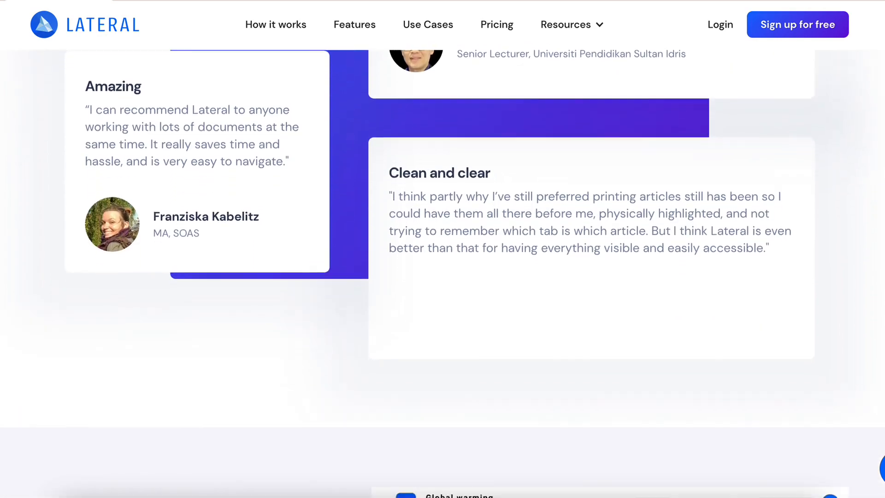
scroll(442, 266, down, 8)
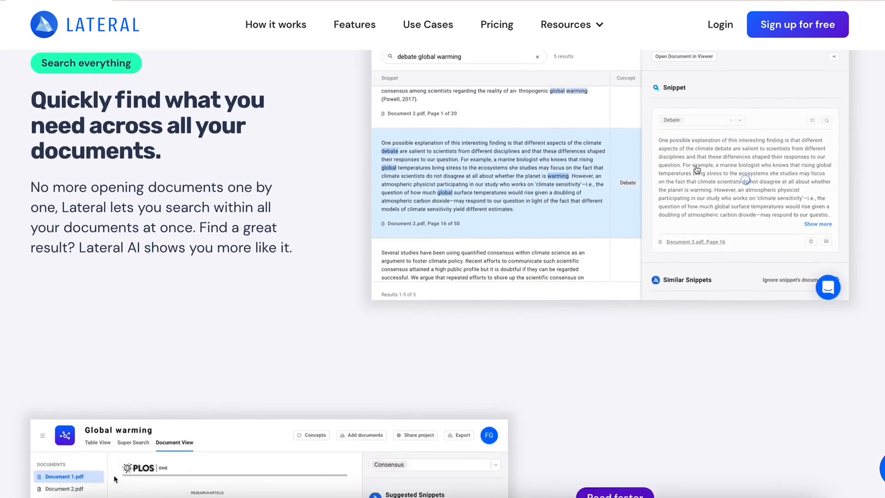
scroll(442, 266, down, 11)
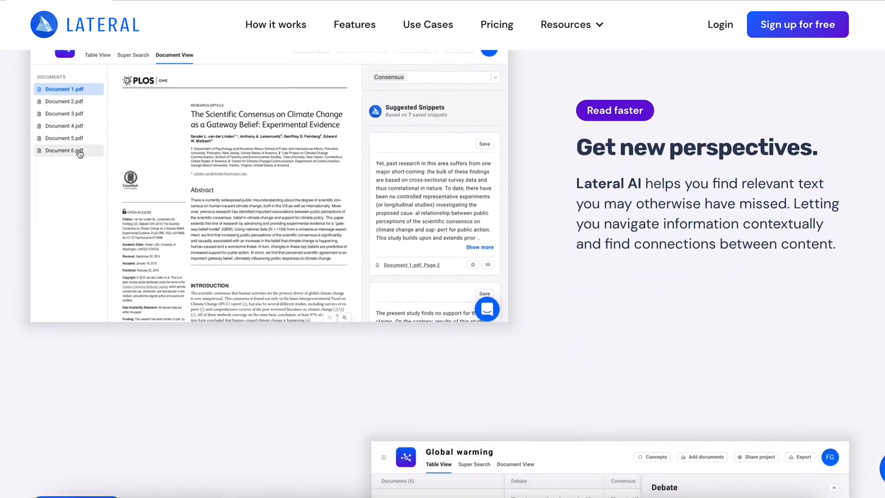
scroll(442, 266, down, 8)
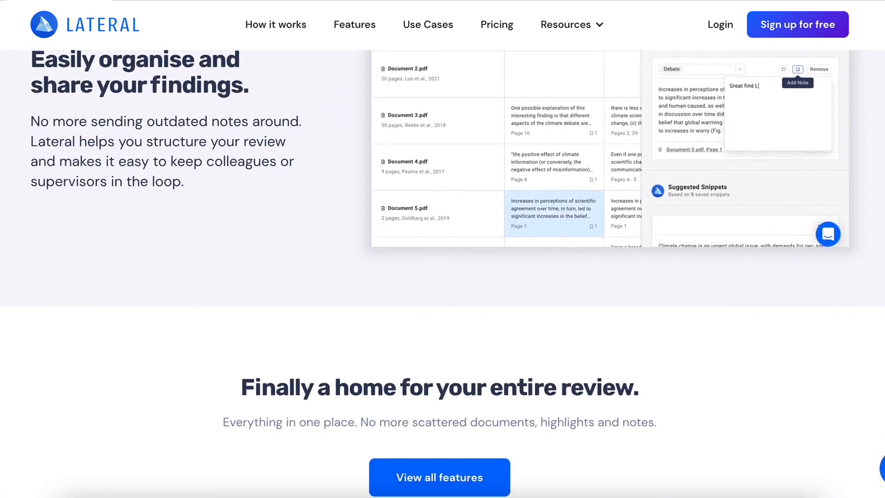
scroll(442, 266, down, 4)
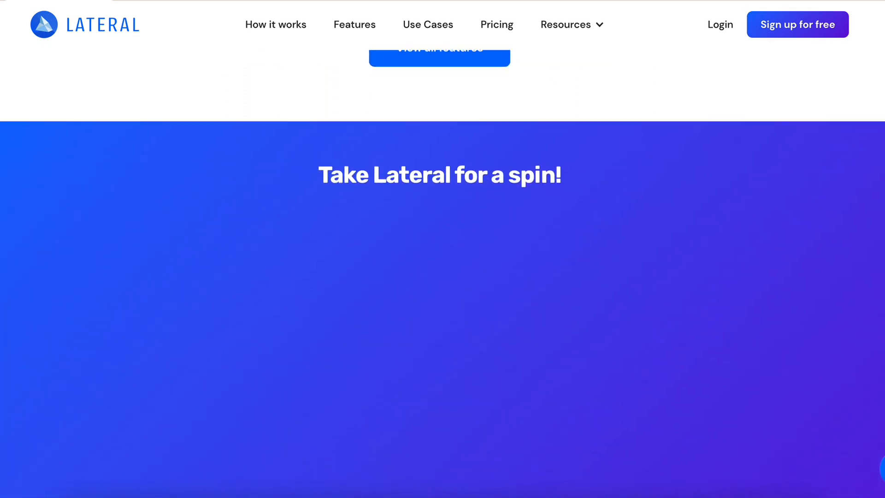
scroll(443, 266, down, 6)
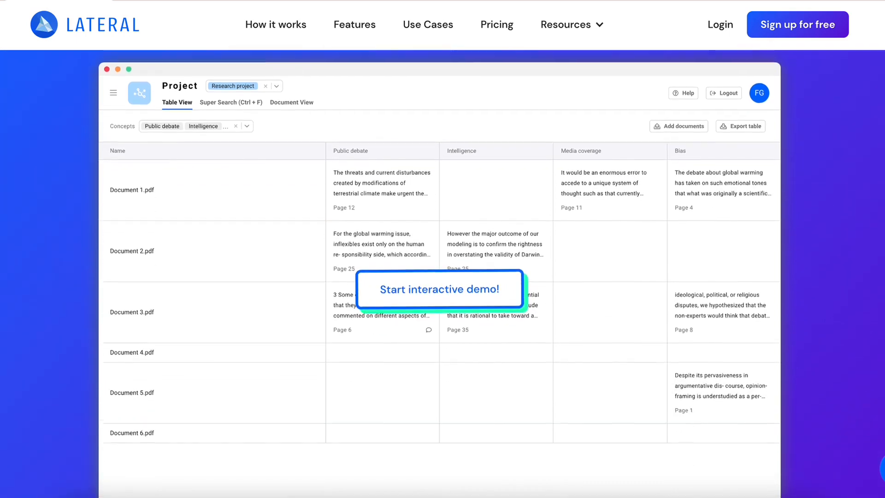
scroll(443, 266, down, 3)
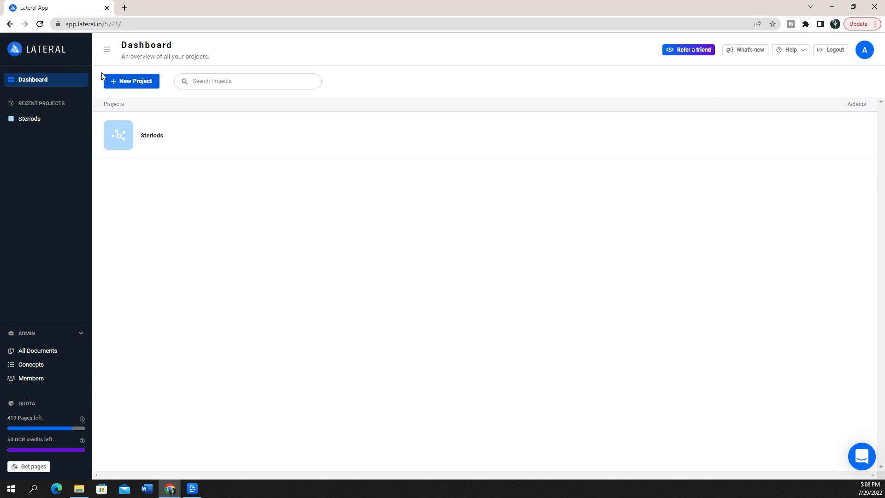
Step: Create and launch a new project named "Steroids and Ion Mobility" with the green project color
click(127, 85)
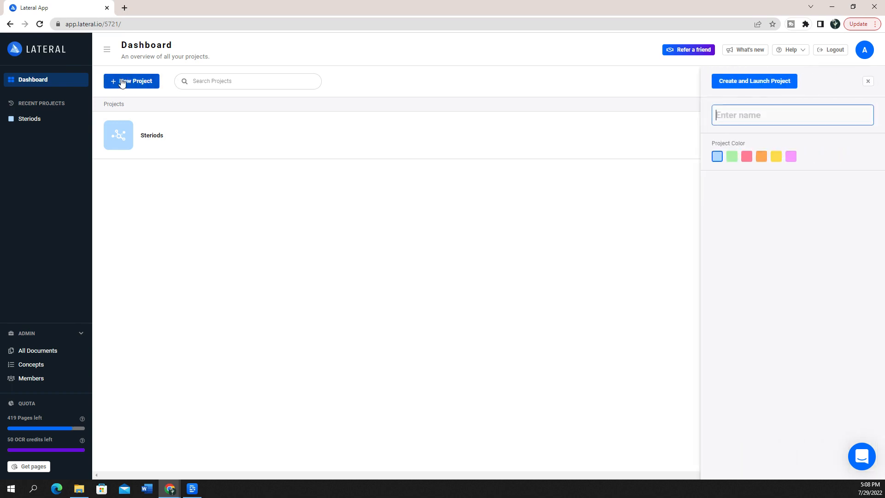
click(768, 114)
text(Steroids)
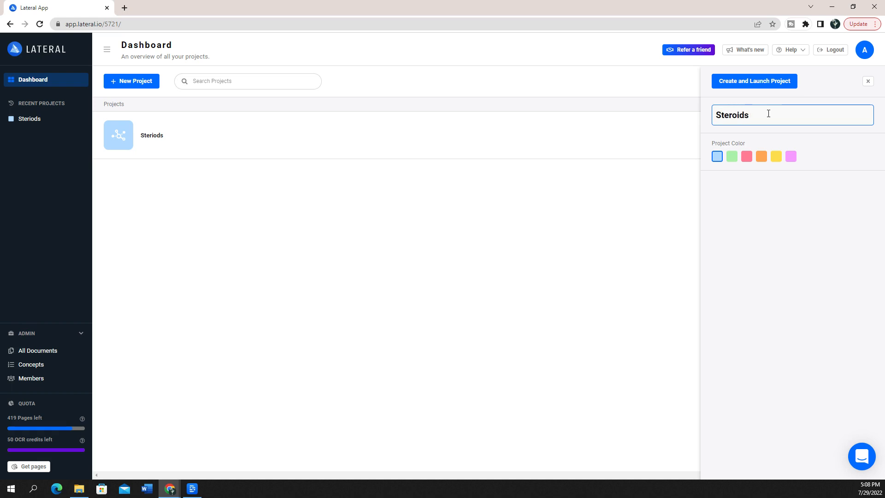
text( and lon Mobility)
click(732, 158)
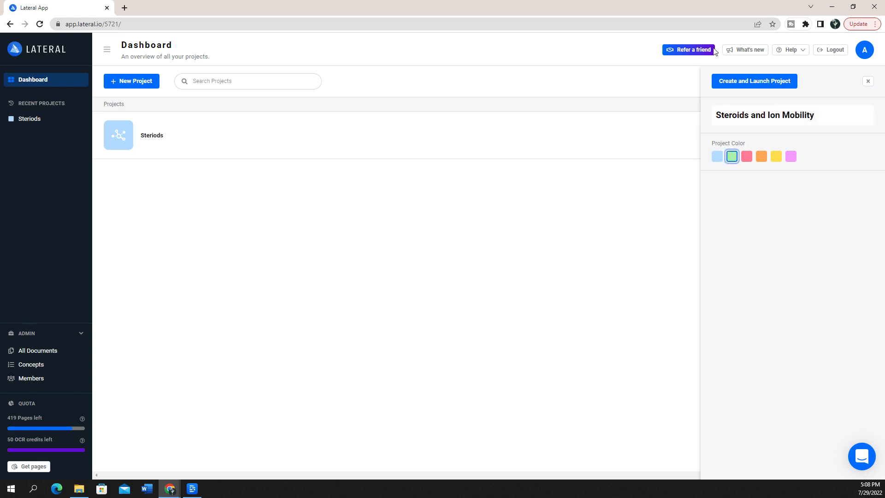
click(751, 84)
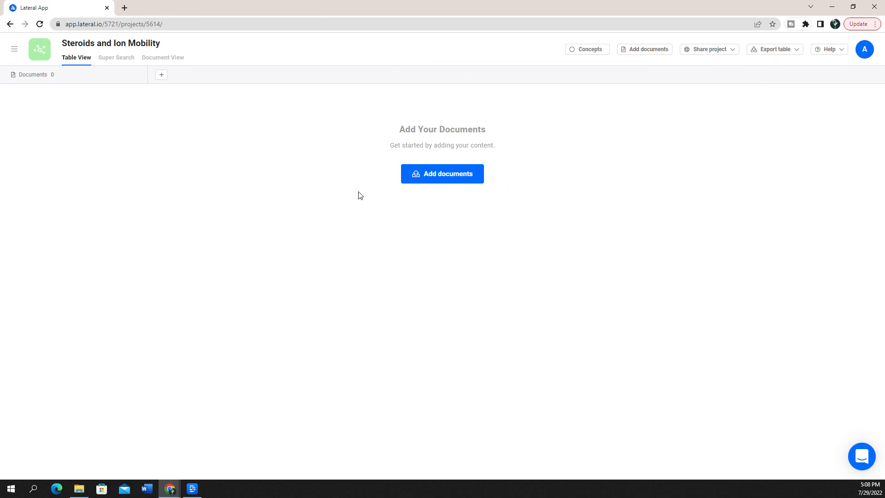
Step: Upload the 2019 Journal of Mass Spectrometry PDF from the Lateral downloads folder to the project
click(437, 182)
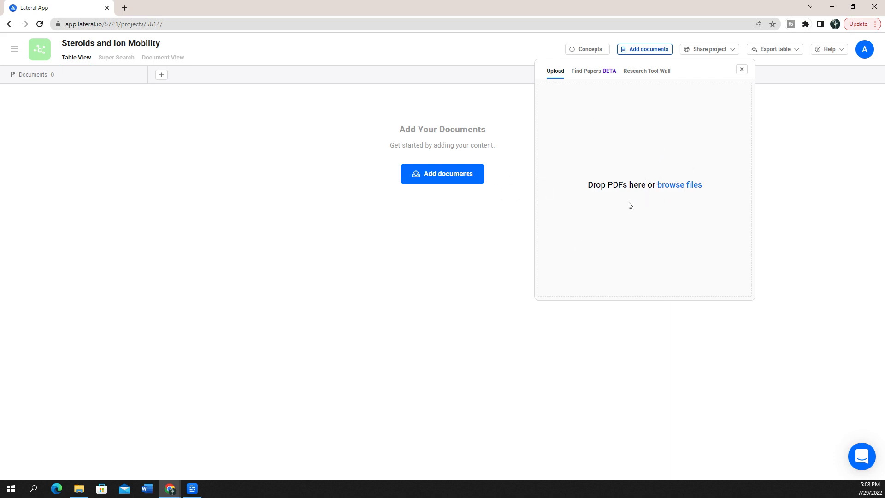
click(79, 488)
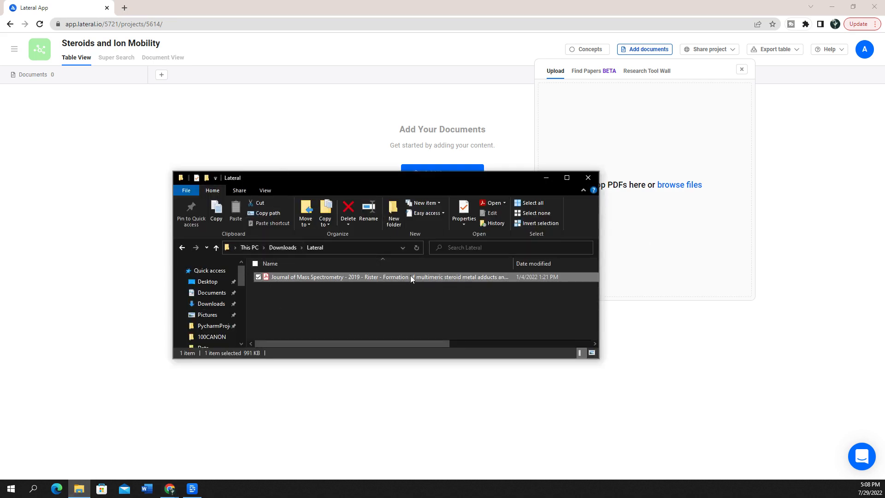
drag(357, 276, 682, 230)
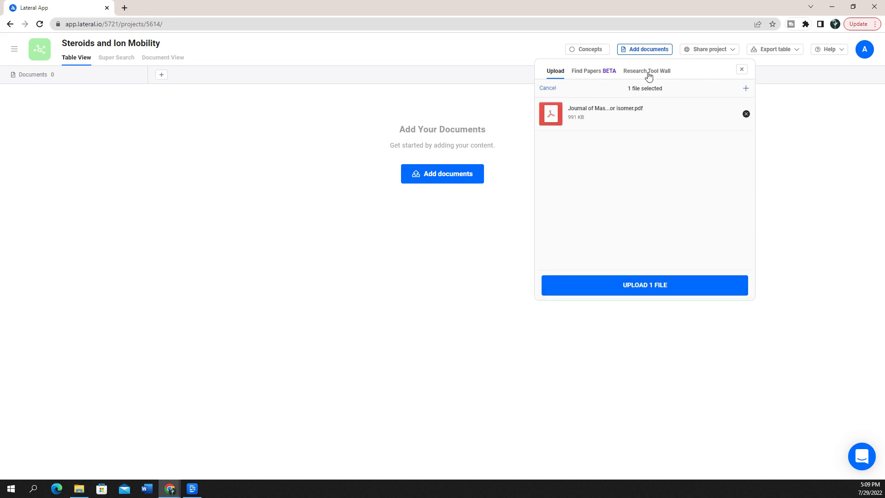
click(630, 284)
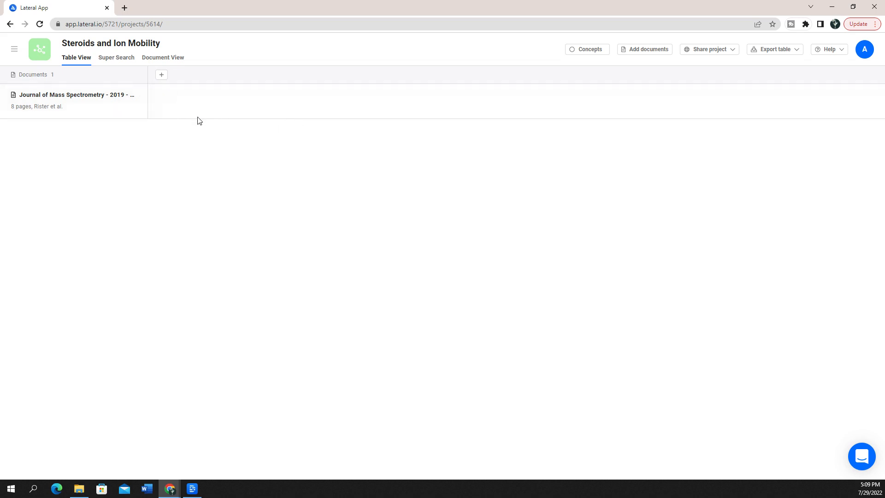
Step: Add the existing concepts Introduction, Methods, Results and Future Directions as columns of the project table
click(582, 51)
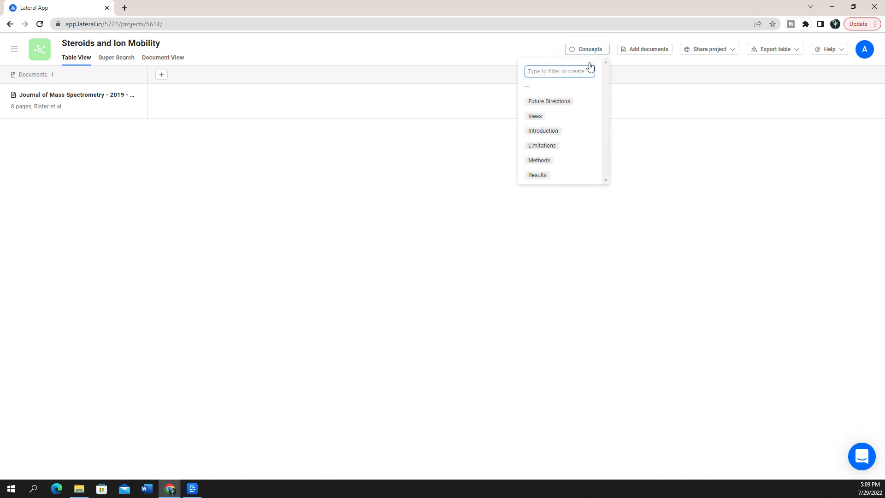
click(361, 51)
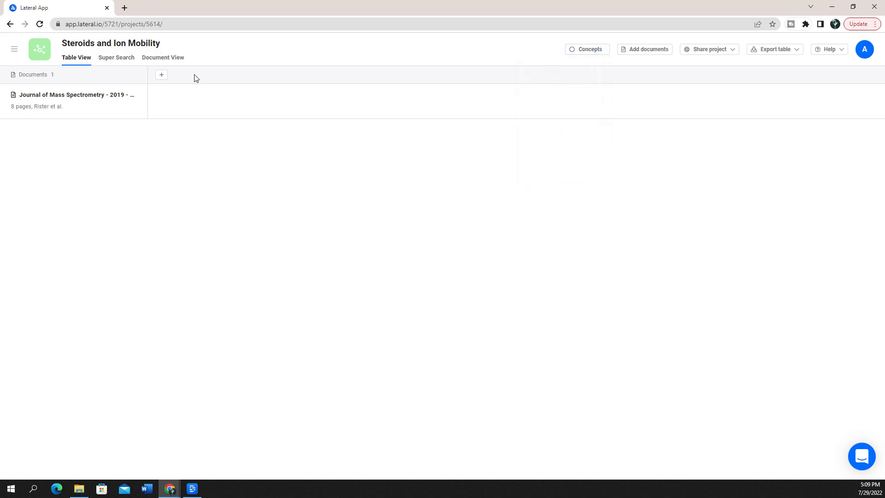
click(161, 74)
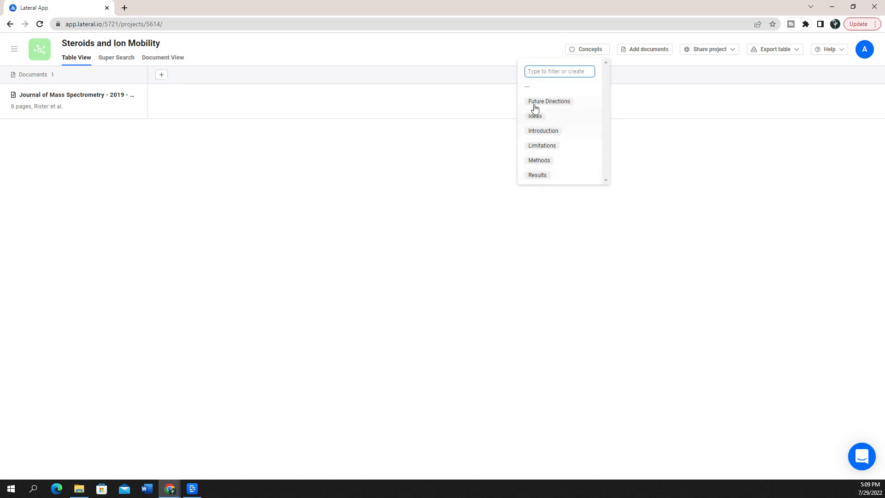
click(553, 132)
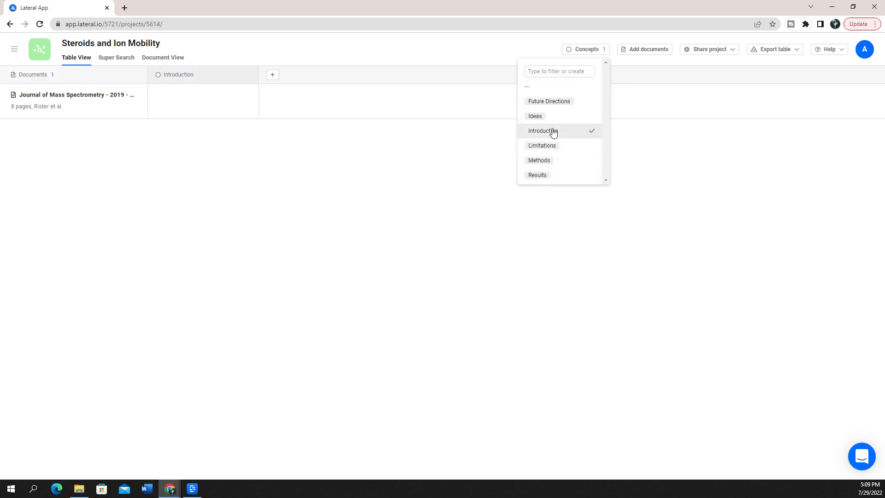
click(552, 161)
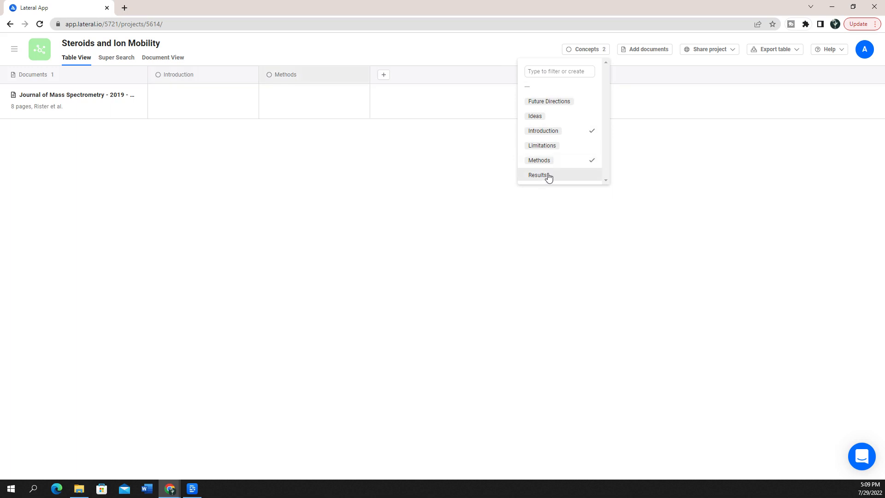
click(548, 176)
click(568, 102)
Step: Create a new concept named "Summary" and add it as a column of the project table
click(562, 71)
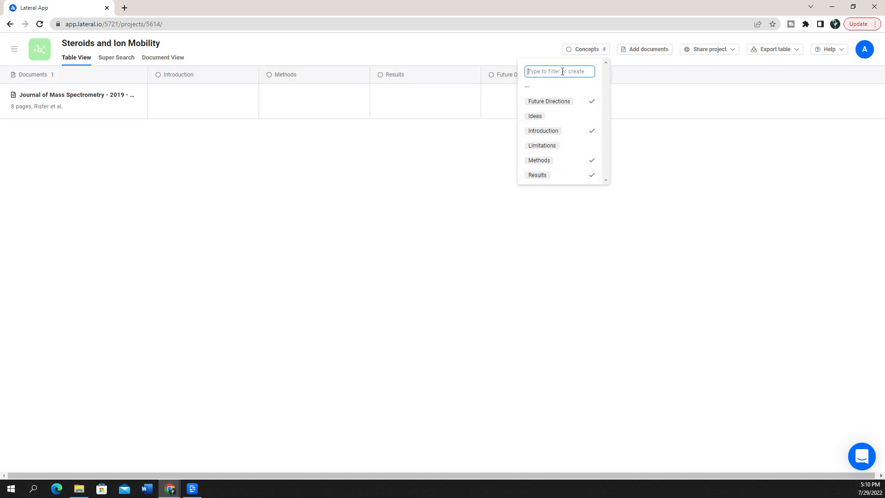
text(S)
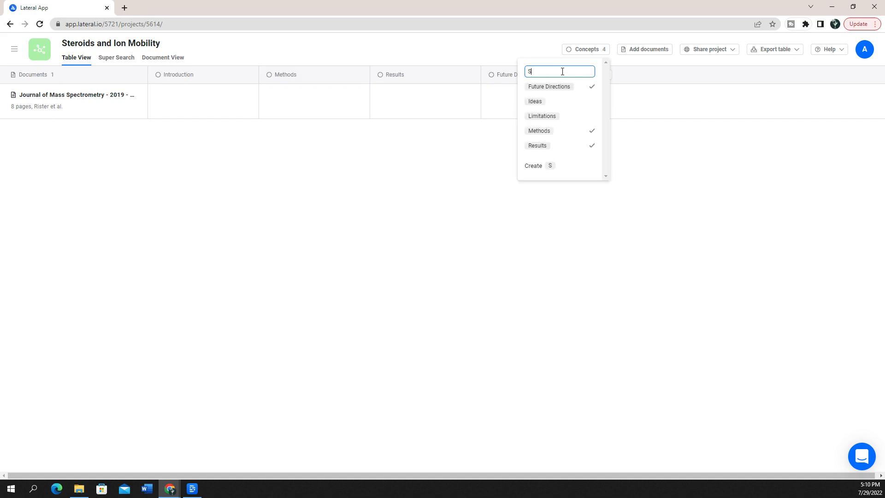
text(ummary)
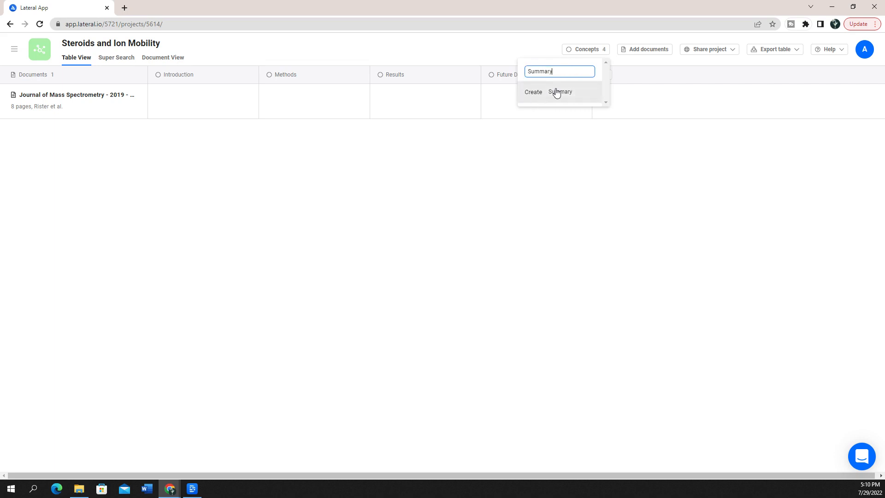
click(558, 92)
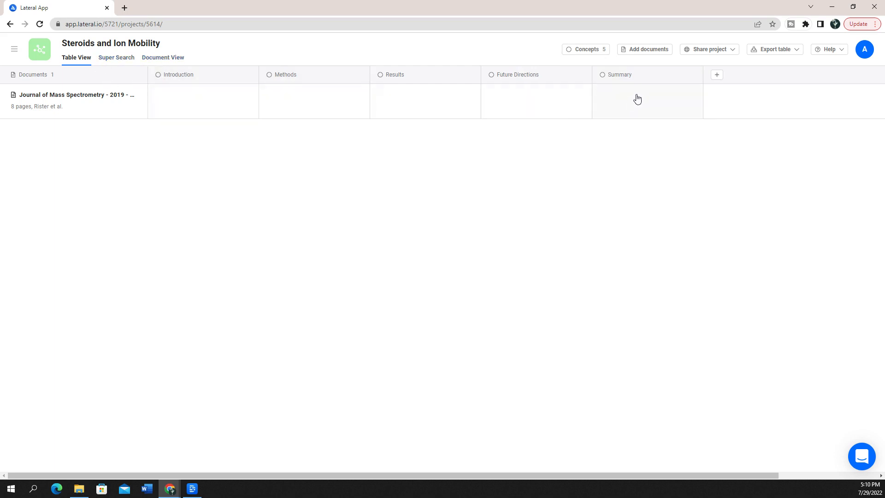
Step: Move the Summary column one place left so that it sits between Results and Future Directions
click(618, 75)
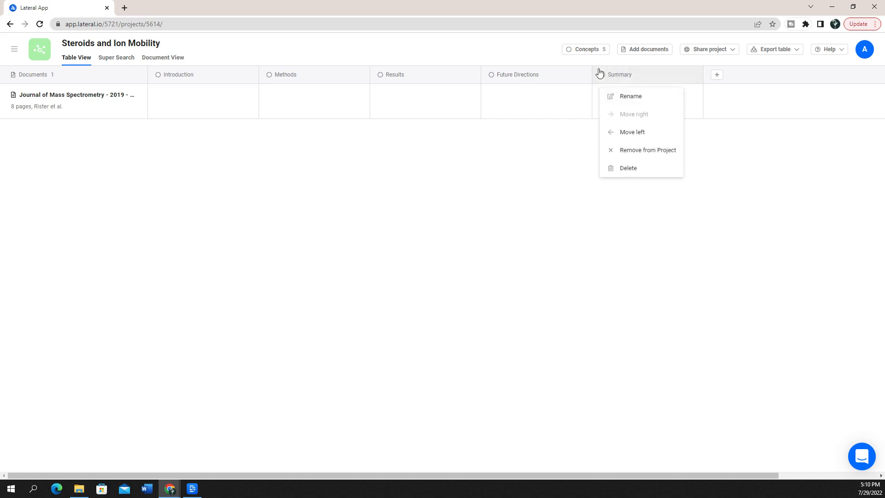
click(634, 133)
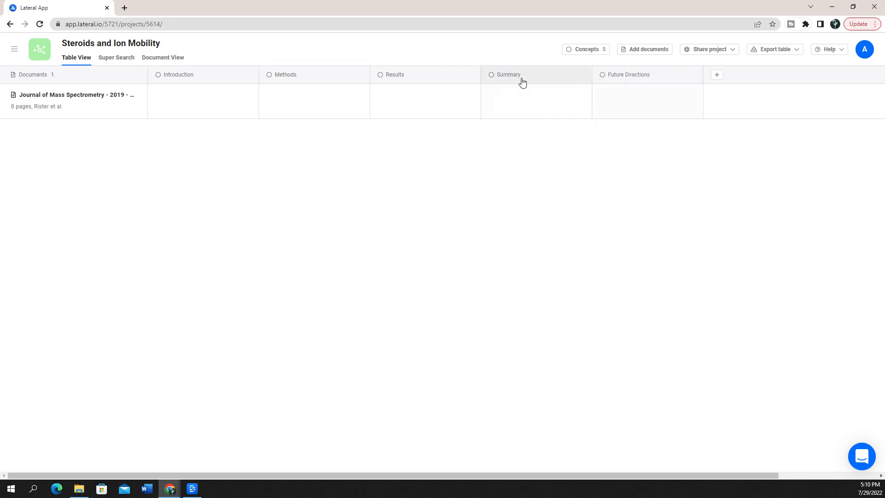
click(490, 75)
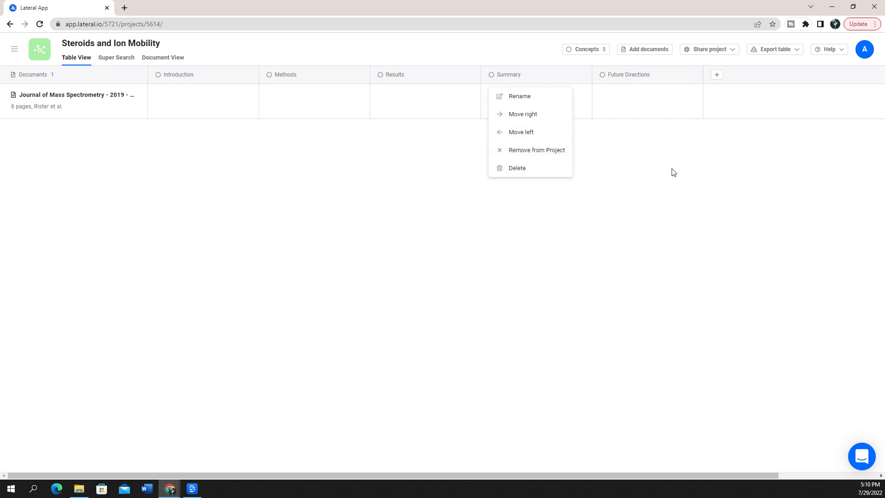
click(672, 173)
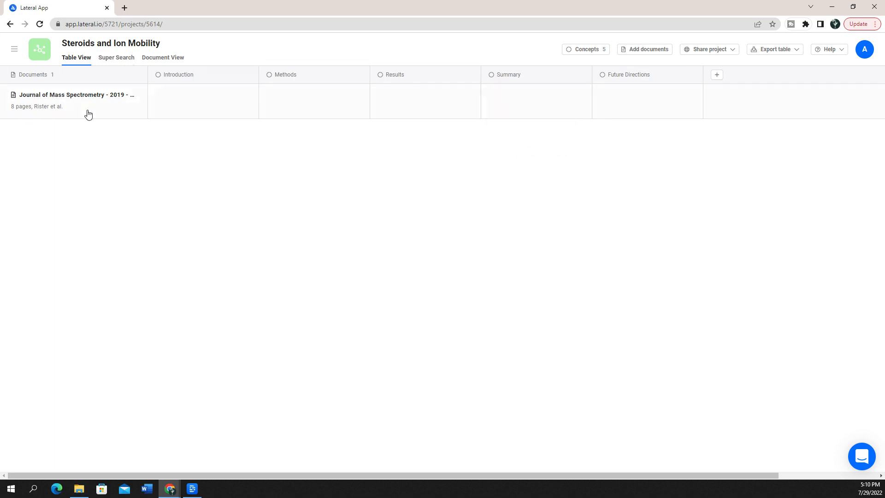
Step: Search all project documents for "TWIMS", look through the matching snippets and open the details of the first one
click(112, 59)
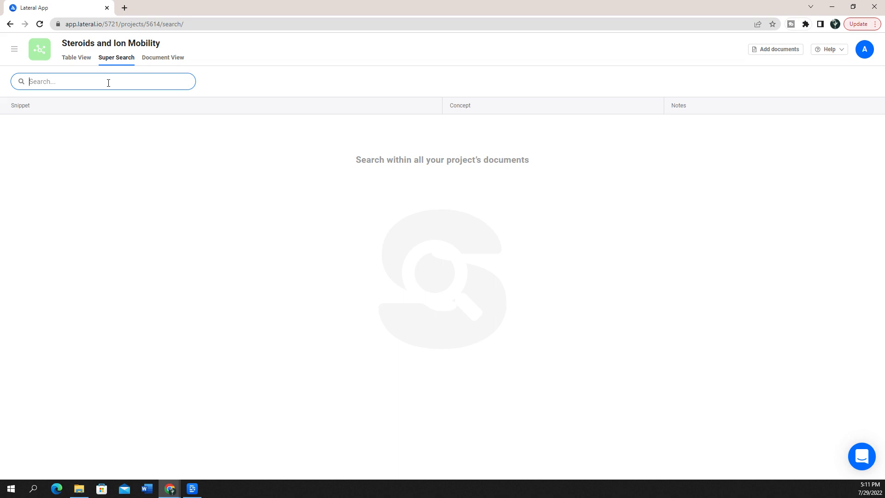
text(TWIMS)
key(Return)
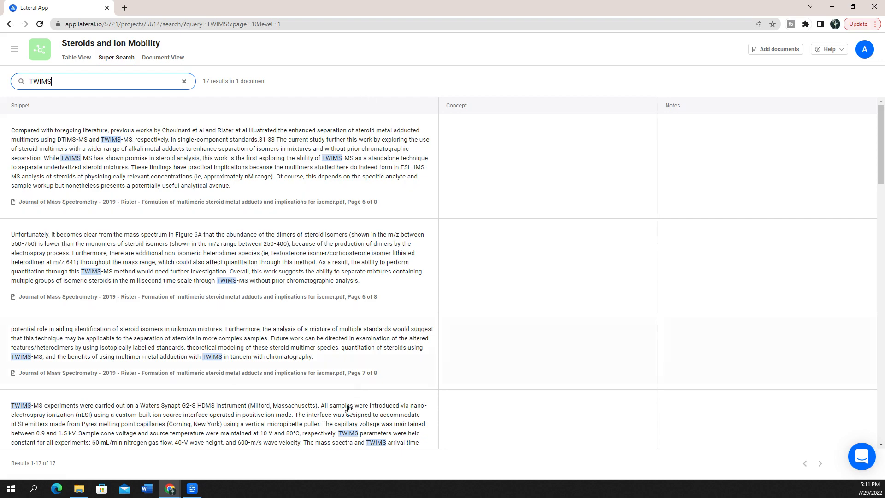
scroll(283, 299, down, 8)
scroll(259, 316, down, 3)
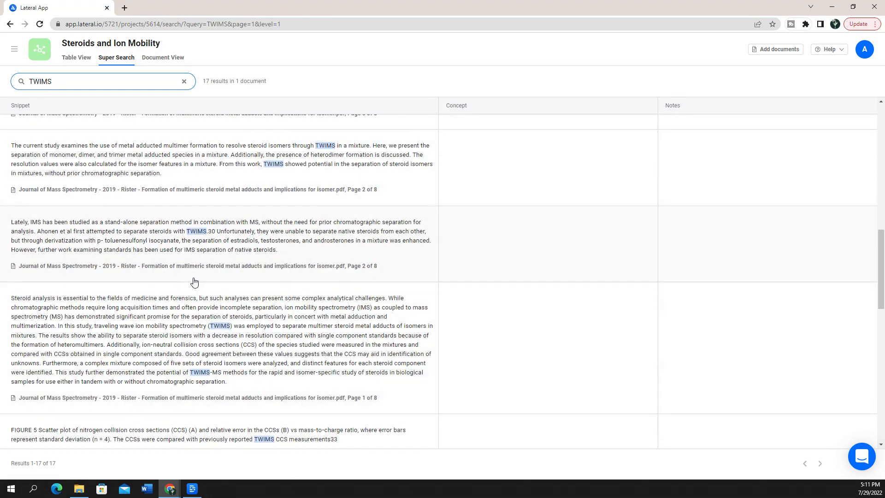
scroll(284, 294, up, 8)
scroll(299, 279, down, 10)
scroll(302, 283, up, 10)
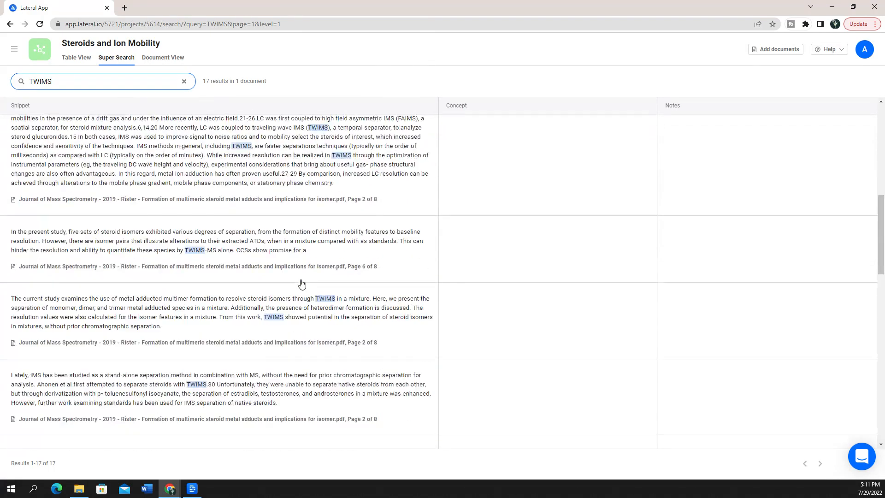
click(226, 150)
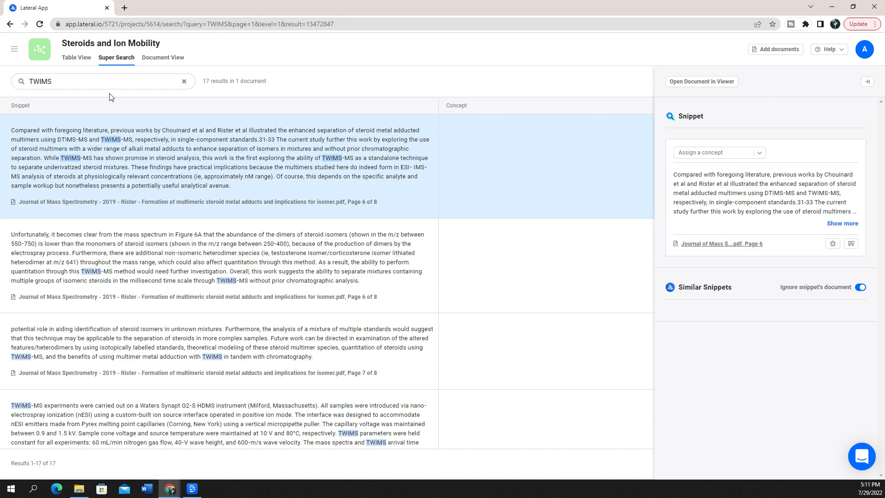
Step: Close the snippet details and open the uploaded paper in the document view
click(866, 84)
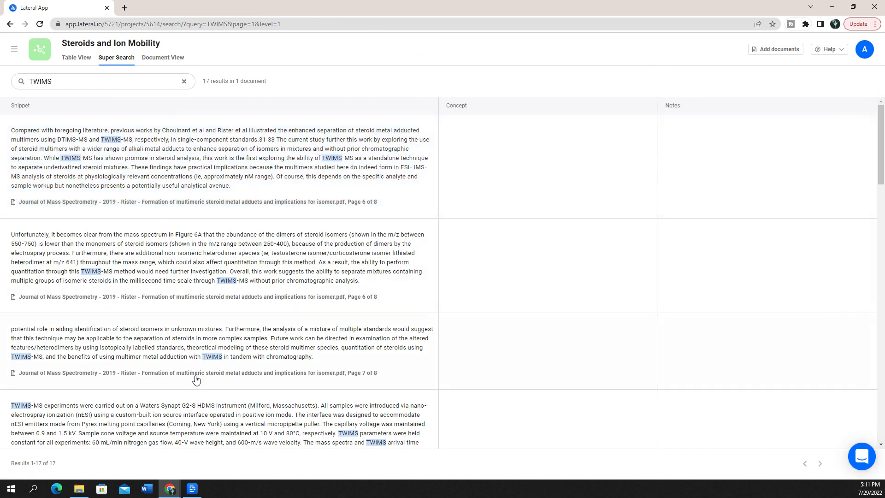
click(156, 61)
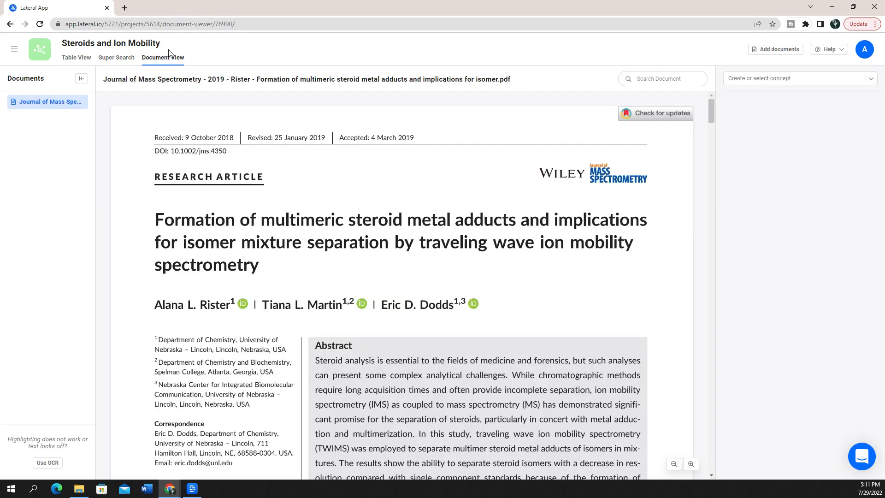
scroll(462, 189, down, 15)
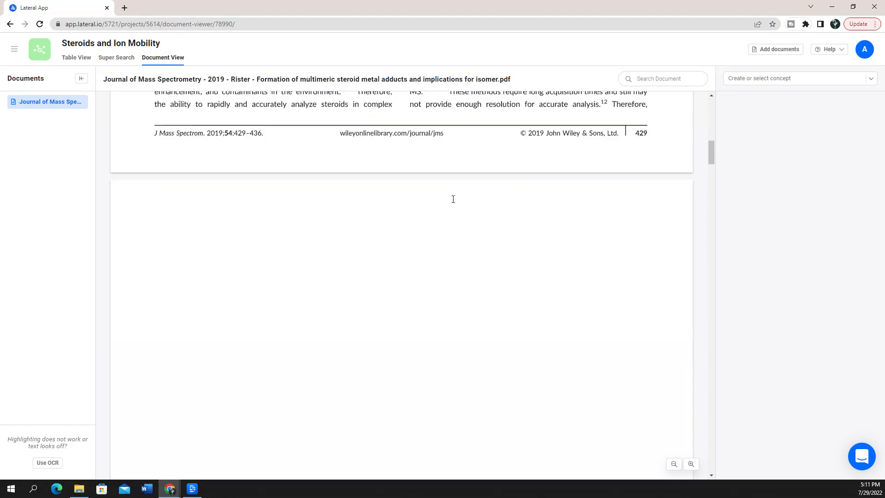
drag(712, 164, 711, 94)
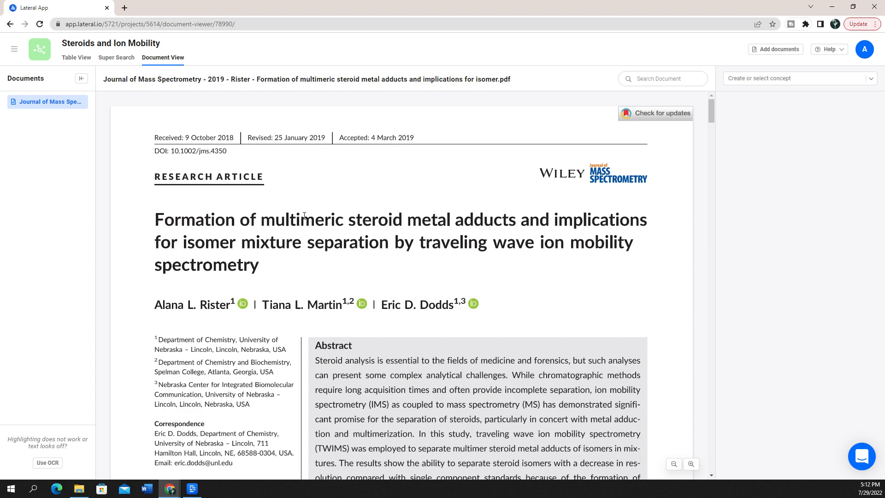
Step: Select the existing Introduction concept for the open paper to get its suggested snippets
click(803, 81)
click(764, 94)
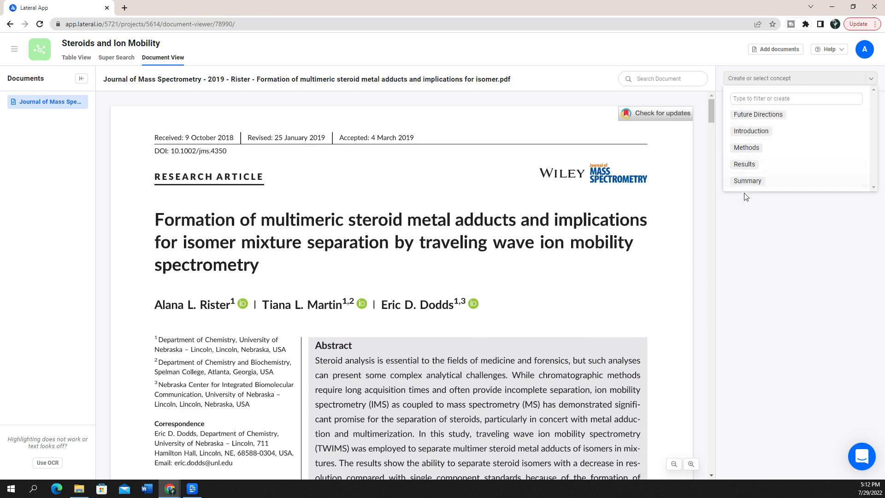
click(750, 131)
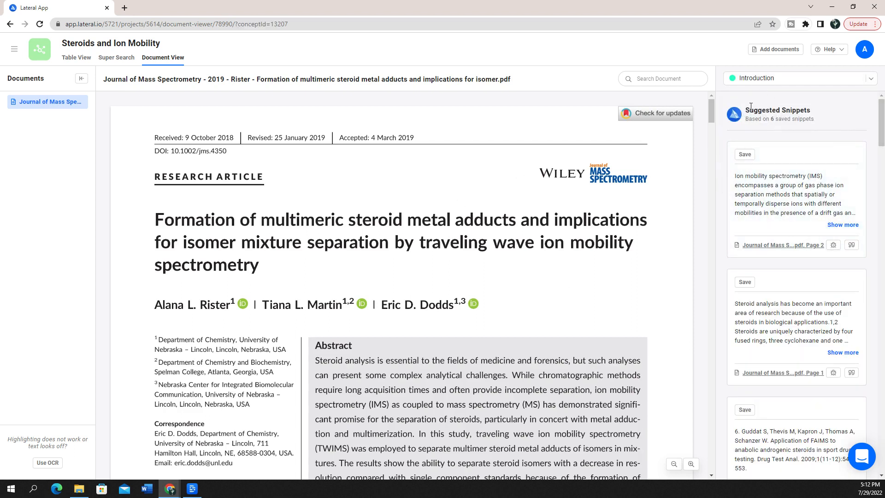
drag(746, 108, 820, 111)
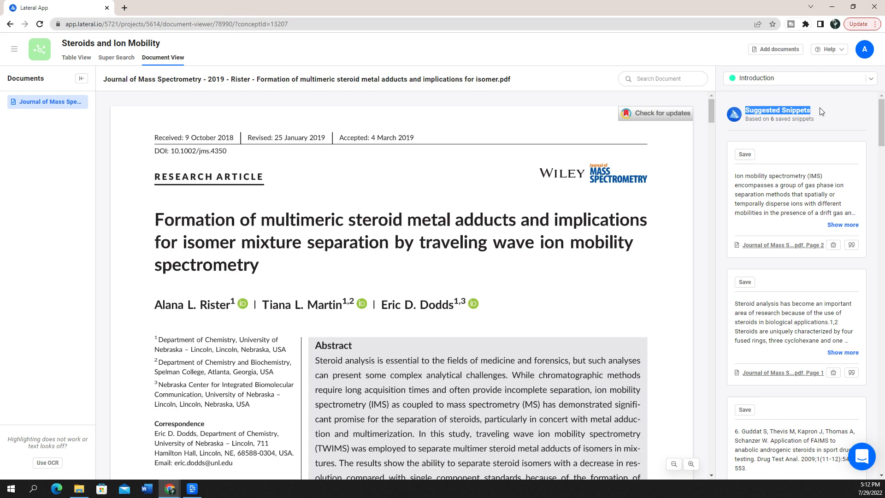
click(756, 117)
drag(752, 121, 793, 118)
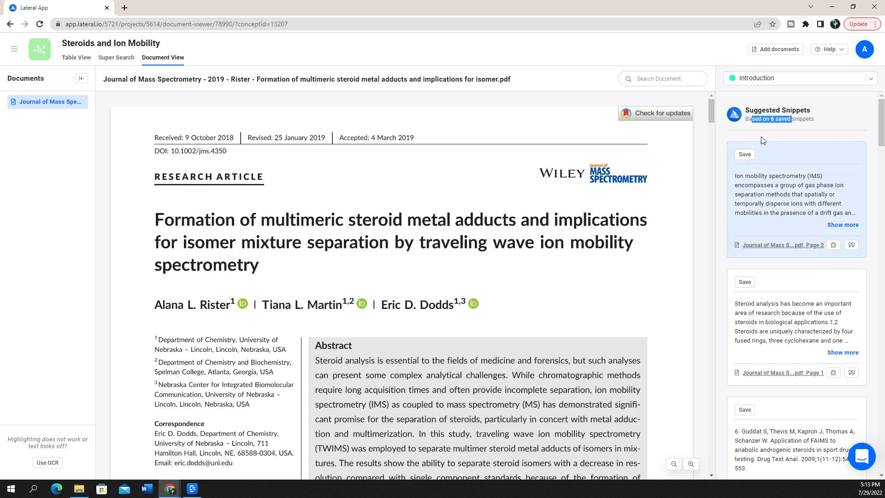
click(809, 118)
Step: Expand and read the suggested snippet beginning "Ion mobility spectrometry (IMS) encompasses", and save it to the Introduction concept
click(835, 224)
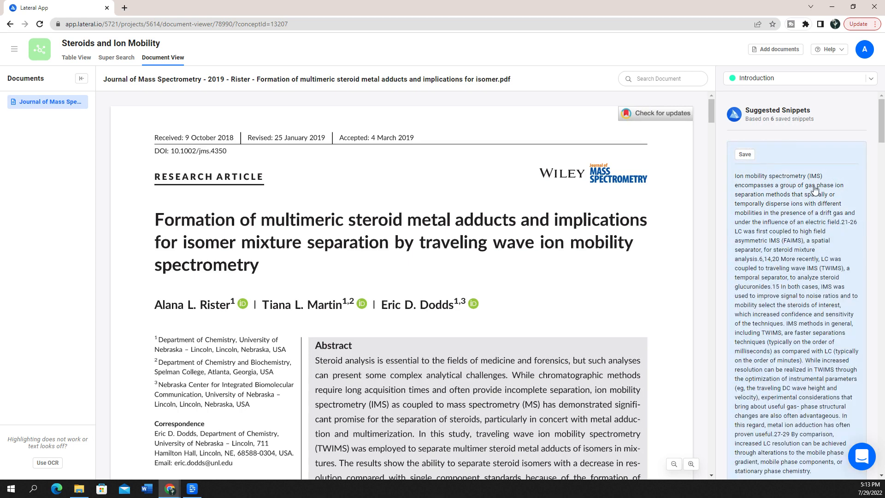
scroll(815, 191, down, 1)
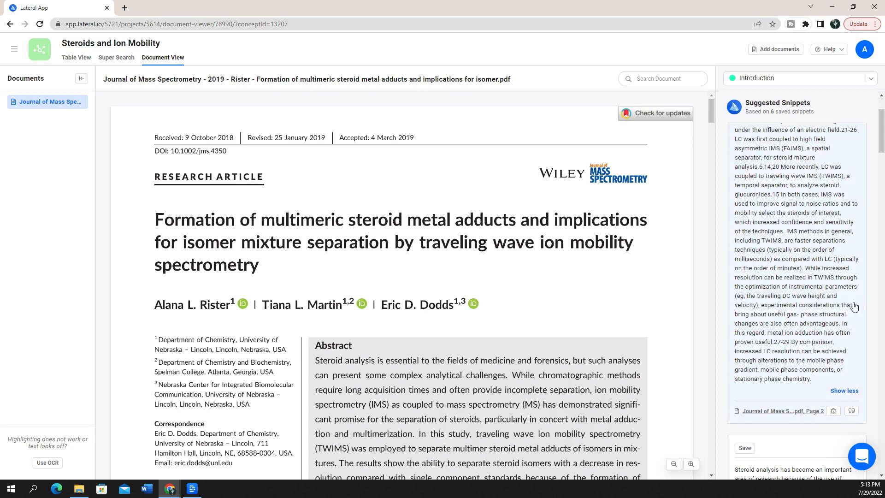
scroll(774, 177, up, 2)
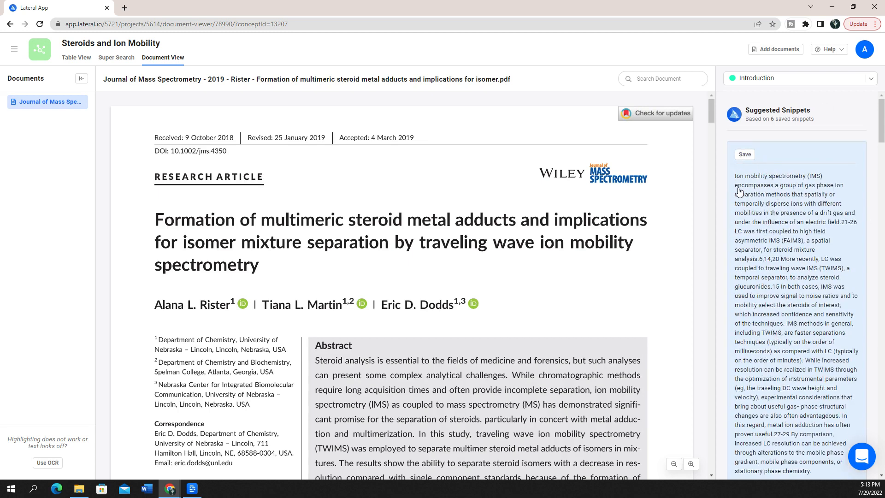
scroll(737, 193, down, 5)
scroll(760, 207, up, 5)
click(745, 154)
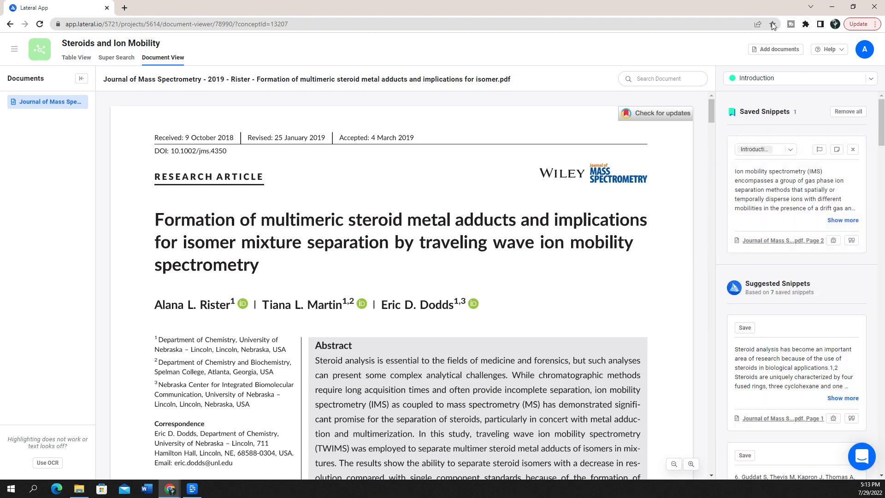
Step: Expand the suggested snippet beginning "Steroid analysis has become an important area of research" and save it to Introduction
scroll(791, 211, down, 3)
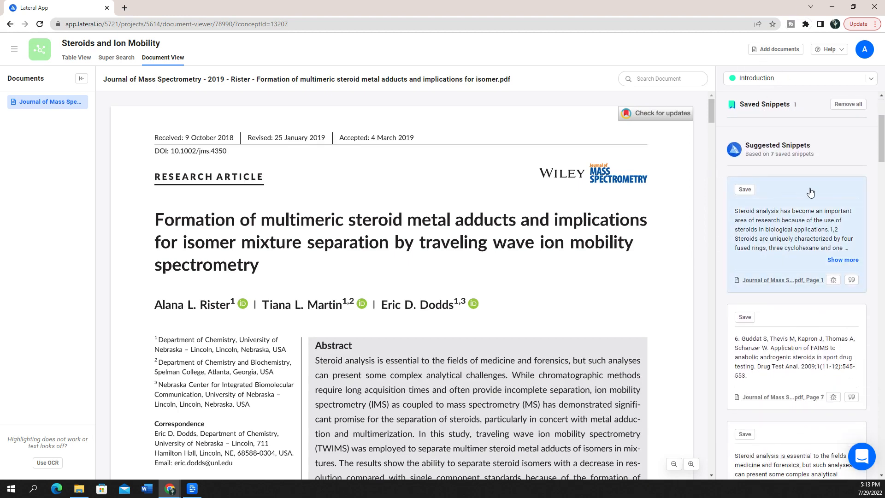
click(842, 260)
scroll(843, 256, down, 1)
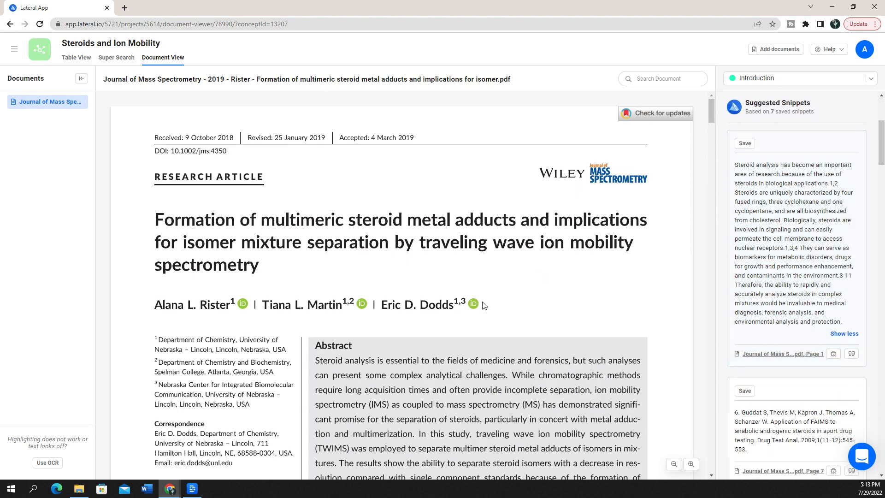
click(745, 143)
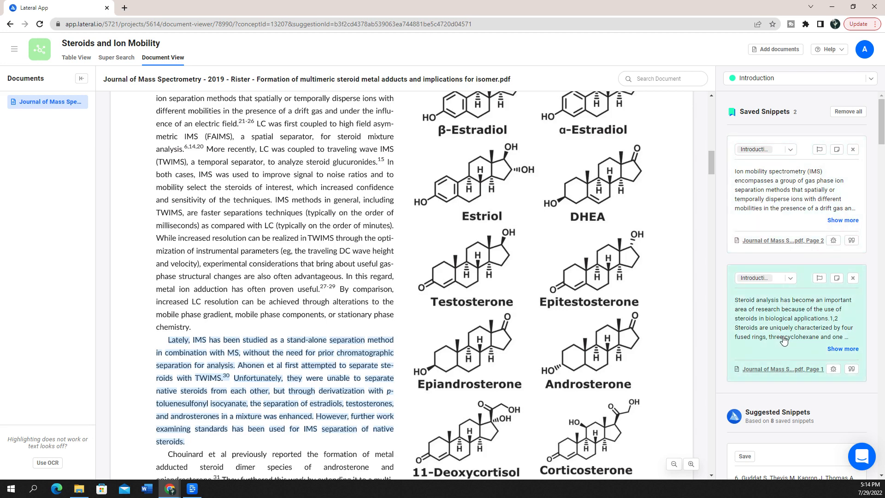
Step: Switch to the Methods concept, highlight the end of the Solution preparation paragraph from "or potassium acetate", and save it as a snippet
click(871, 78)
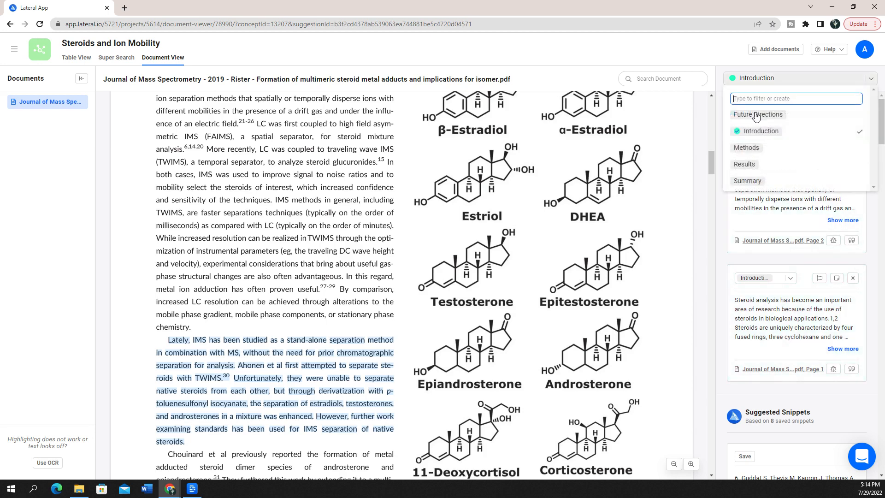
click(746, 147)
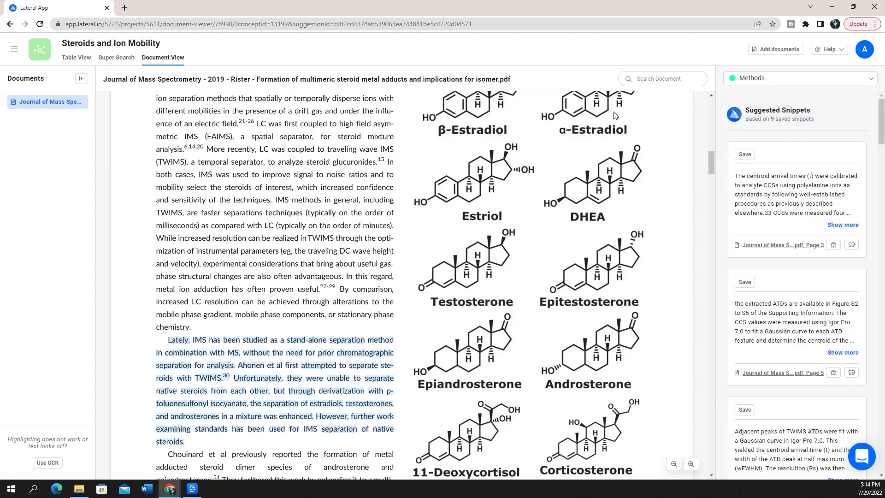
drag(711, 164, 703, 208)
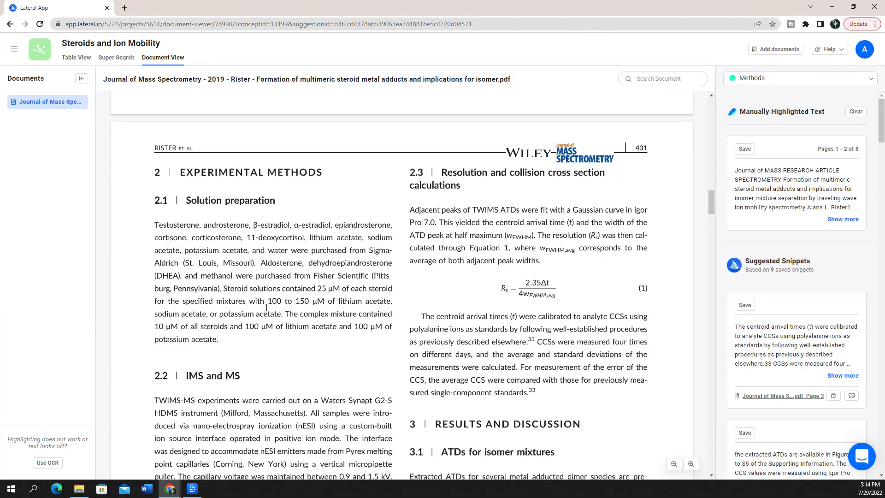
scroll(267, 305, down, 2)
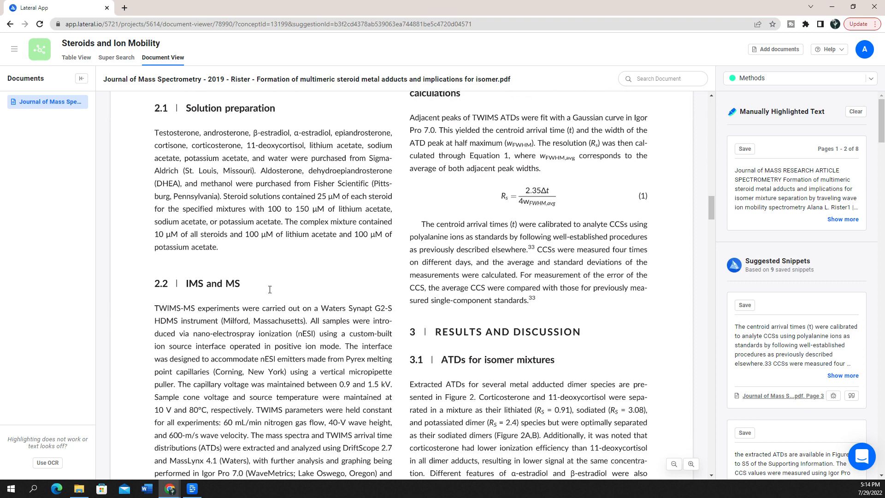
drag(285, 220, 225, 254)
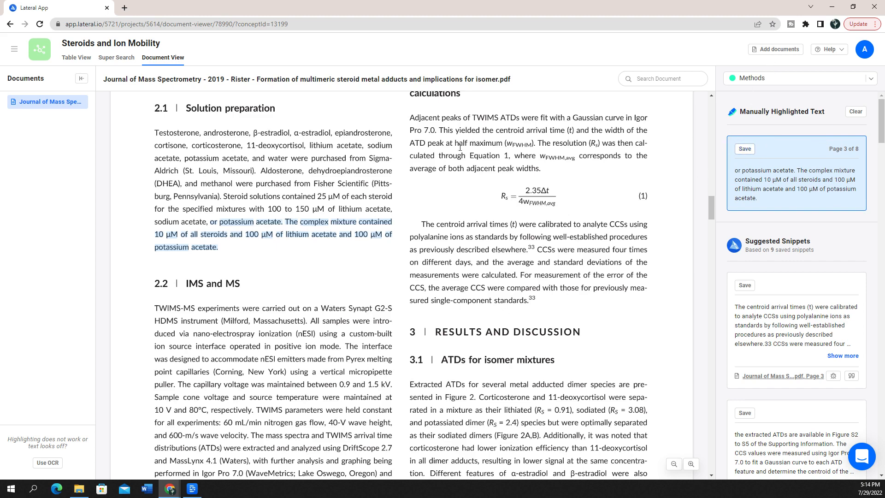
click(745, 148)
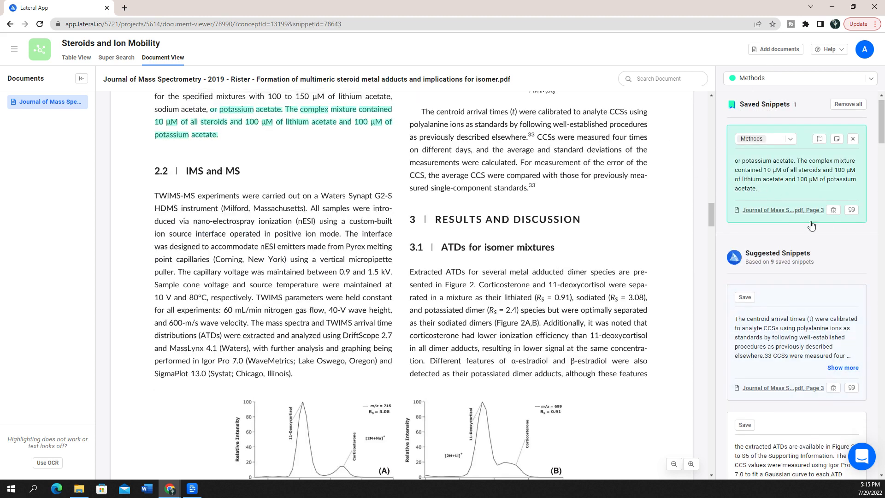
Step: Look through the suggestions for Methods and save the one beginning "The centroid arrival times (t) were calibrated"
scroll(769, 307, down, 3)
scroll(768, 300, down, 1)
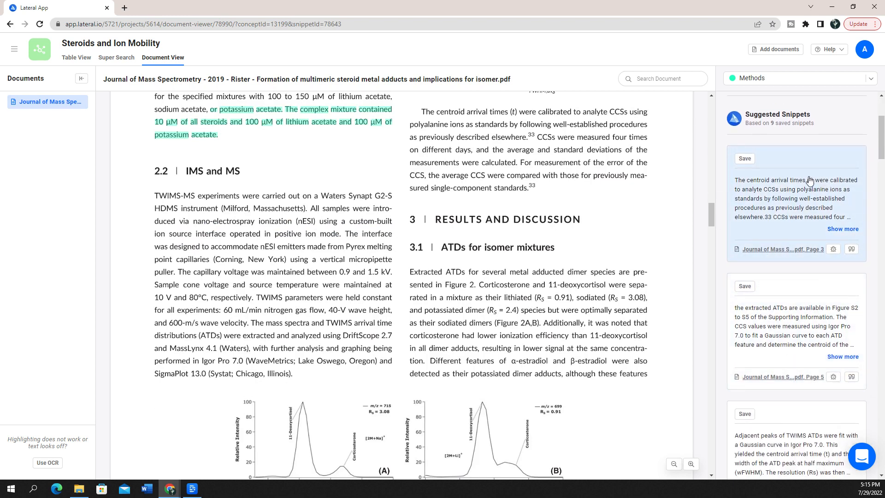
scroll(809, 182, down, 3)
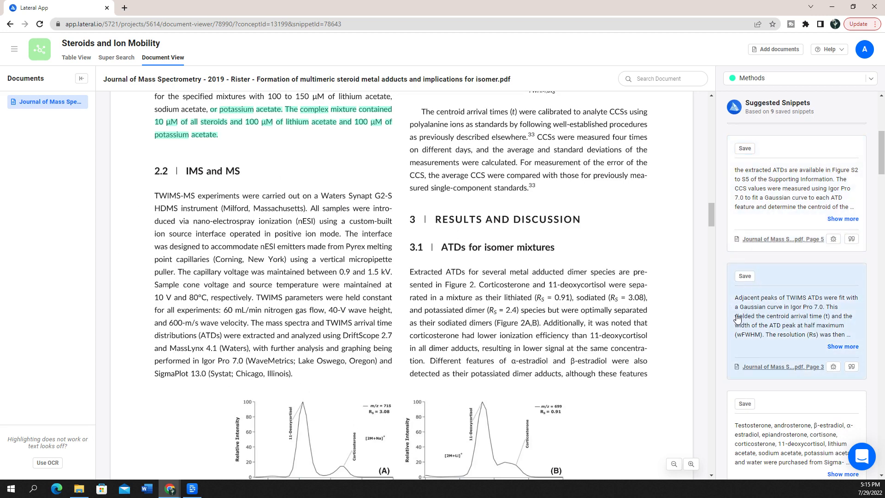
scroll(790, 313, up, 4)
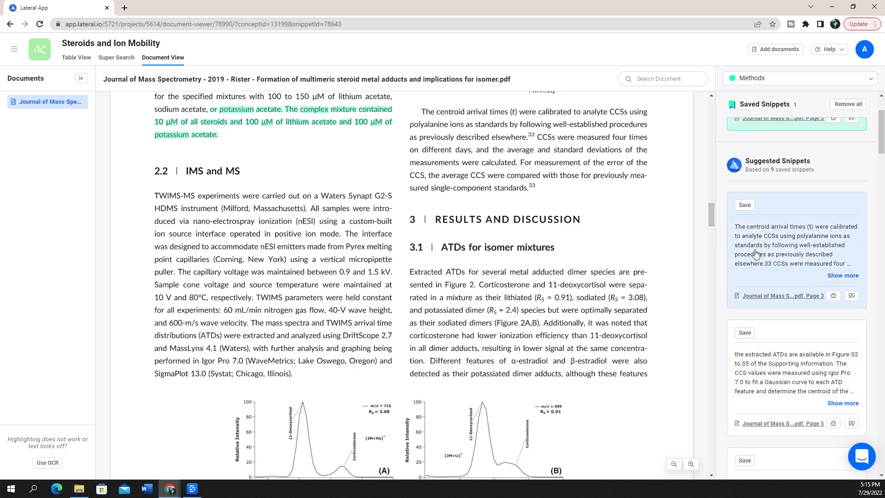
click(744, 205)
Step: Compare the suggestions with the paper's methods section and save the one beginning "Adjacent peaks of TWIMS ATDs" to Methods
scroll(850, 238, down, 4)
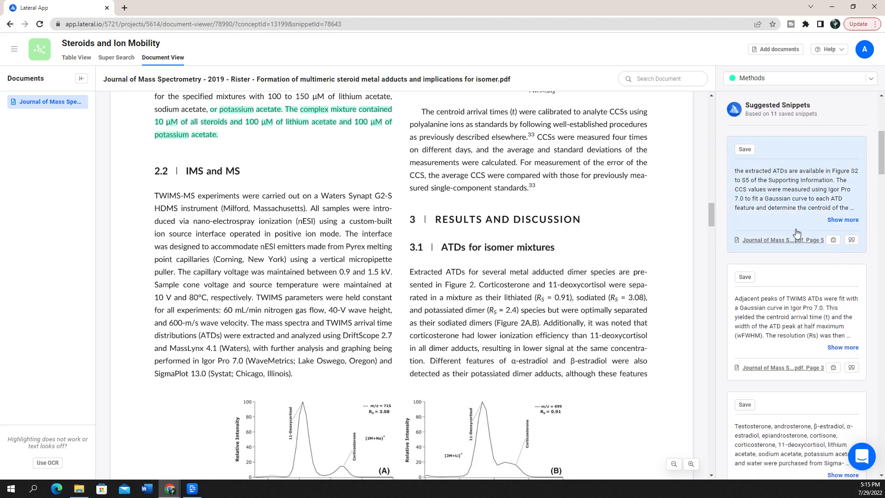
scroll(771, 196, down, 2)
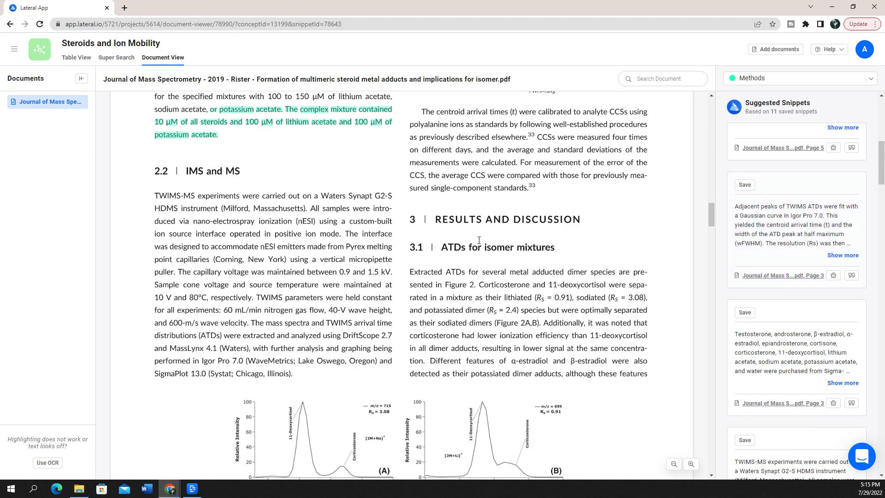
scroll(433, 145, up, 3)
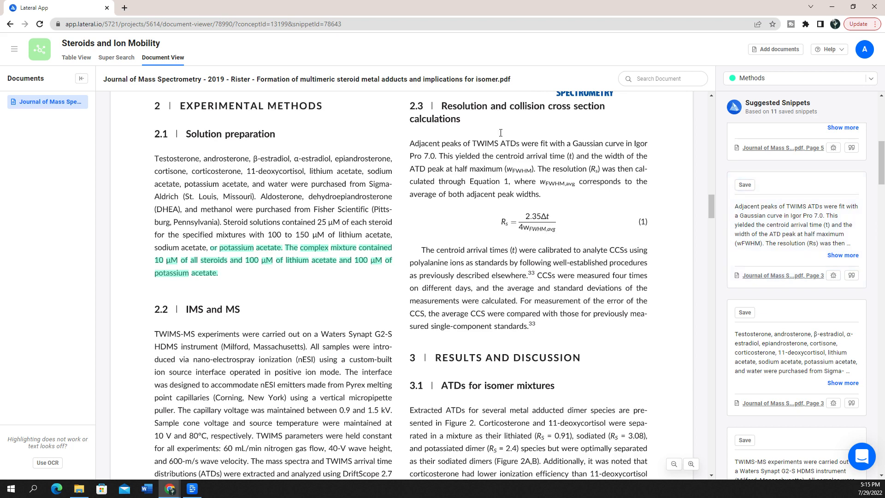
click(745, 184)
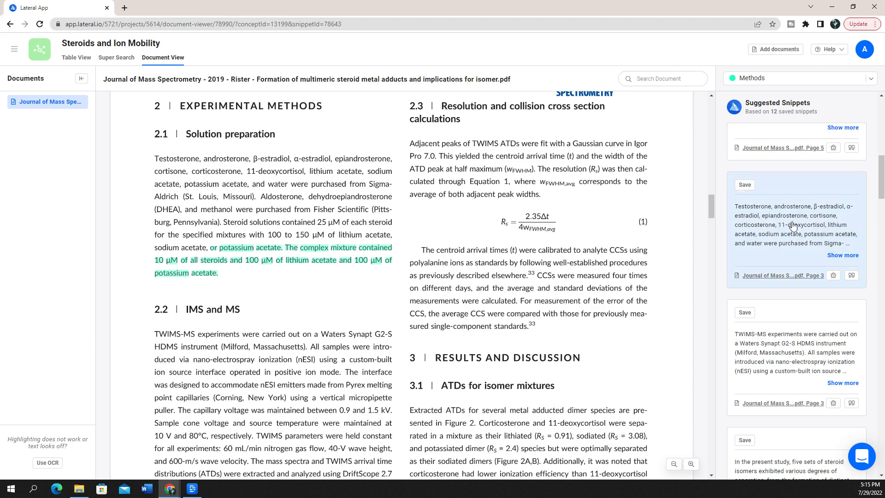
Step: Read the full solution preparation and "TWIMS-MS experiments" suggestions, save the latter to Methods, and return to the saved snippets
click(841, 255)
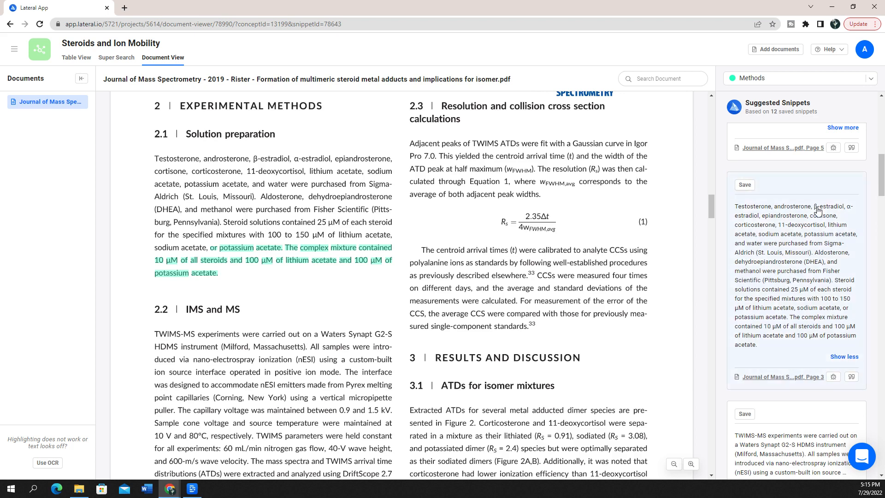
scroll(818, 222, down, 2)
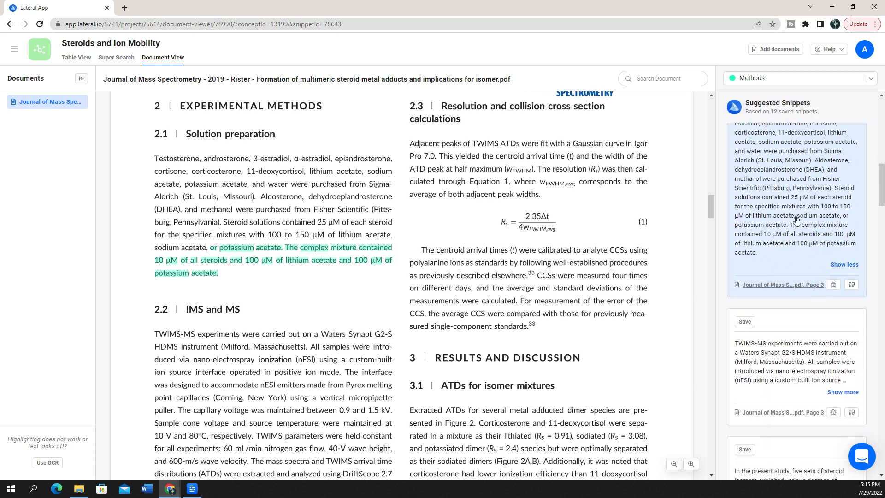
scroll(794, 213, down, 1)
scroll(793, 212, down, 2)
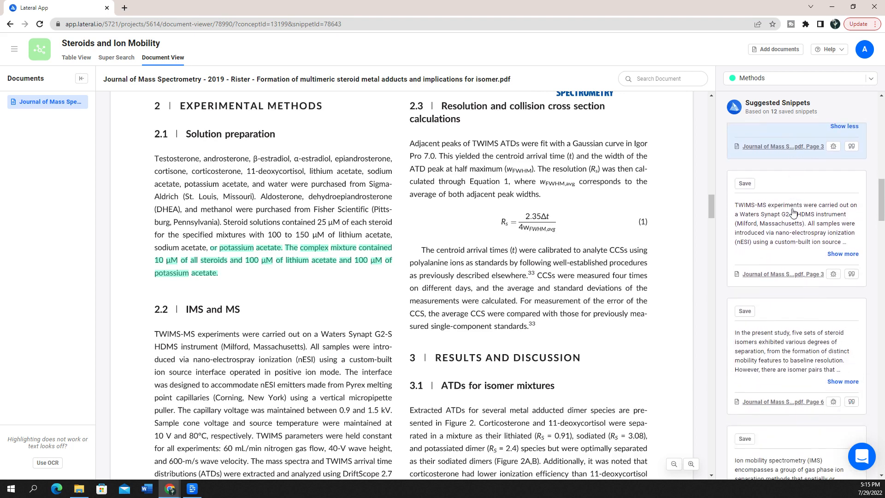
click(835, 254)
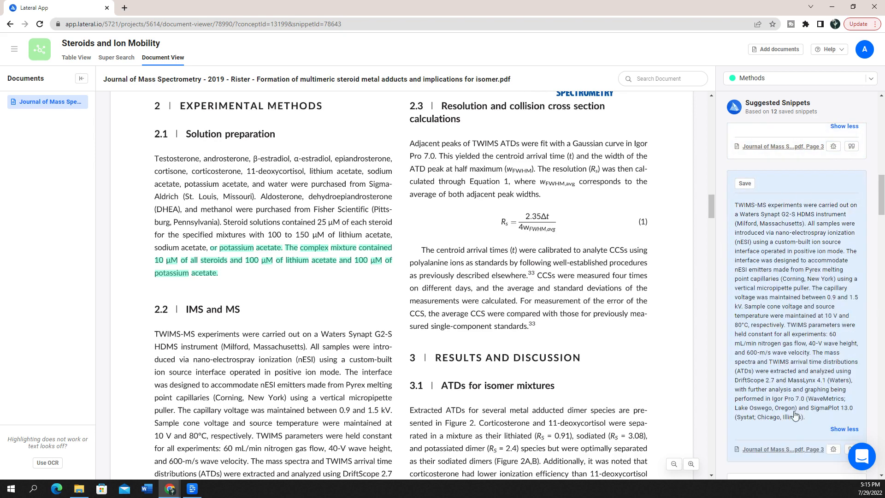
scroll(300, 365, down, 4)
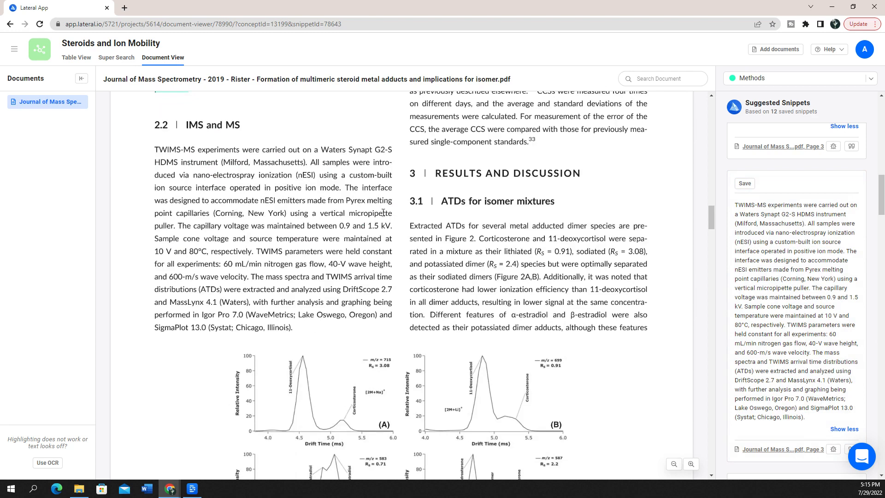
click(742, 183)
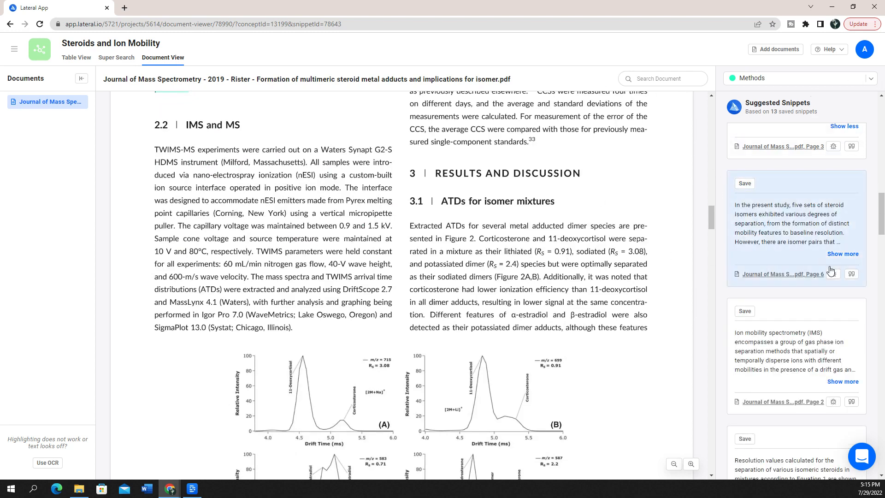
scroll(829, 270, up, 5)
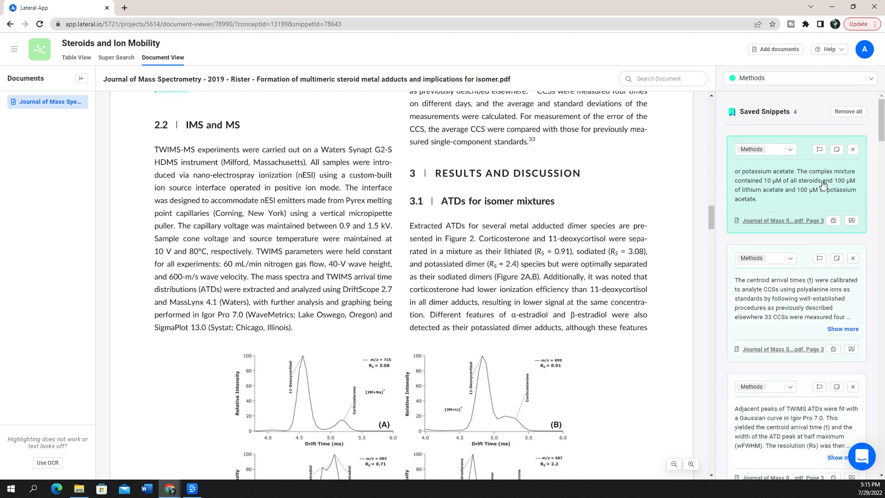
Step: Switch to the Results concept and locate the suggestion beginning "In the present study, five sets of steroid isomers" in the paper
click(801, 80)
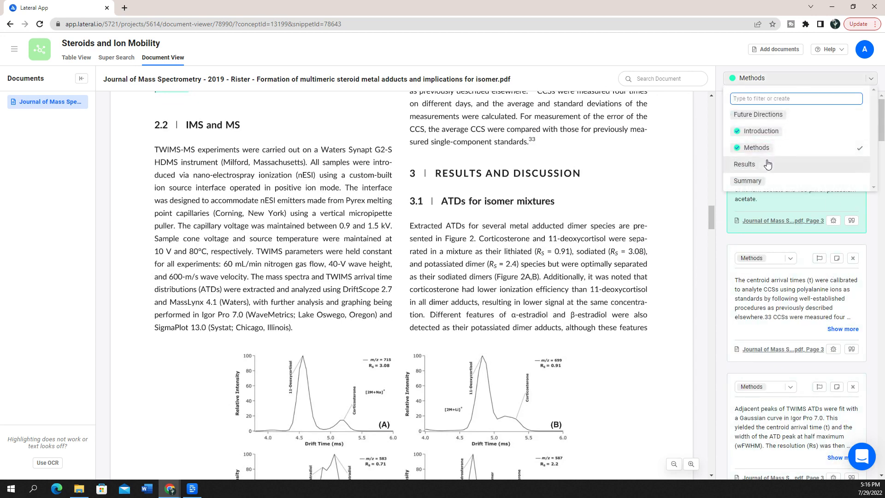
click(767, 165)
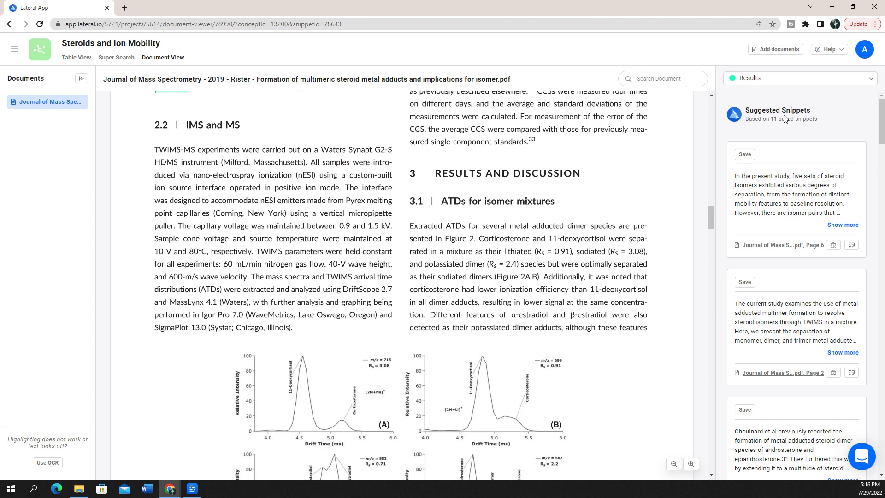
click(759, 180)
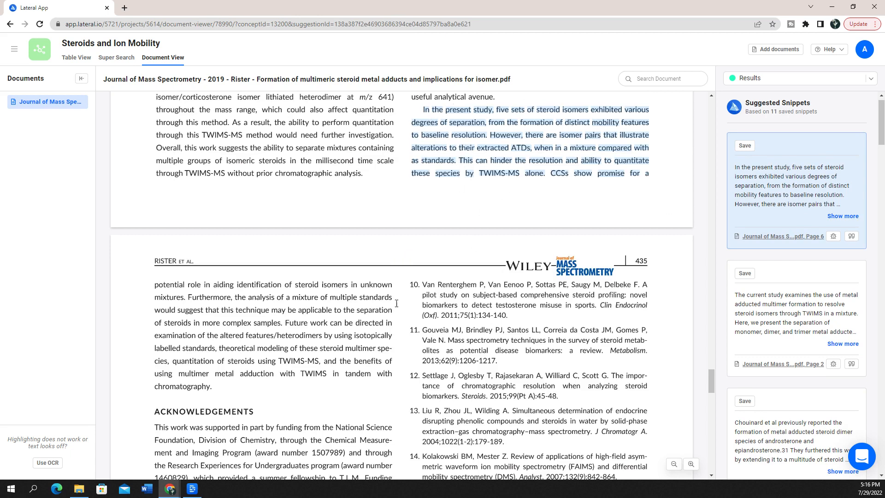
Step: Compare the suggestion beginning "resolution above 1.0 for at least one adduct" with section 3.2 of the paper and save it to Results
scroll(784, 186, down, 3)
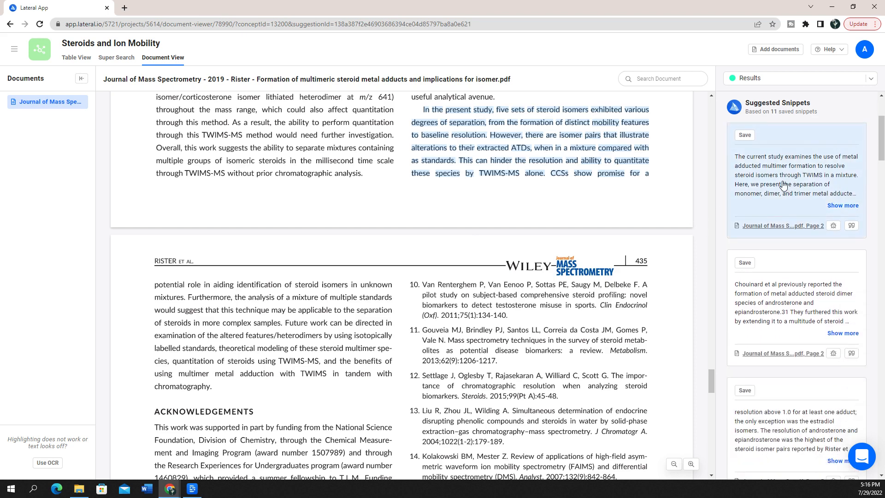
scroll(783, 184, down, 5)
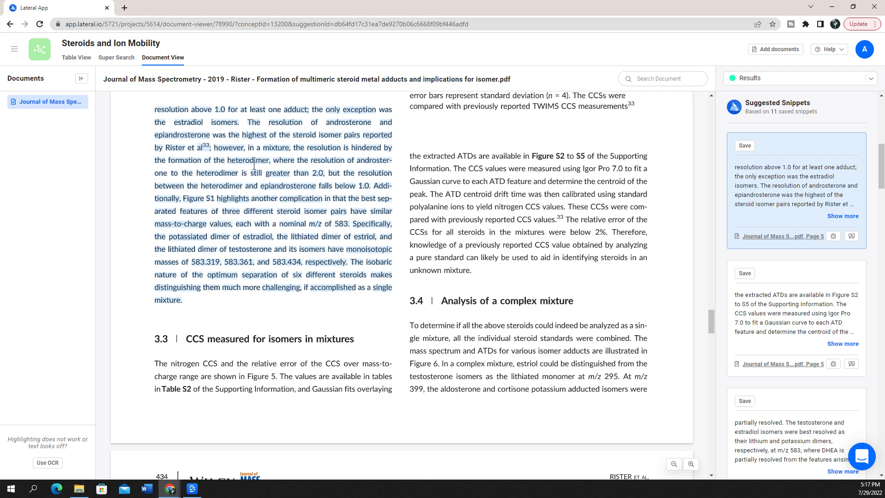
scroll(257, 238, up, 10)
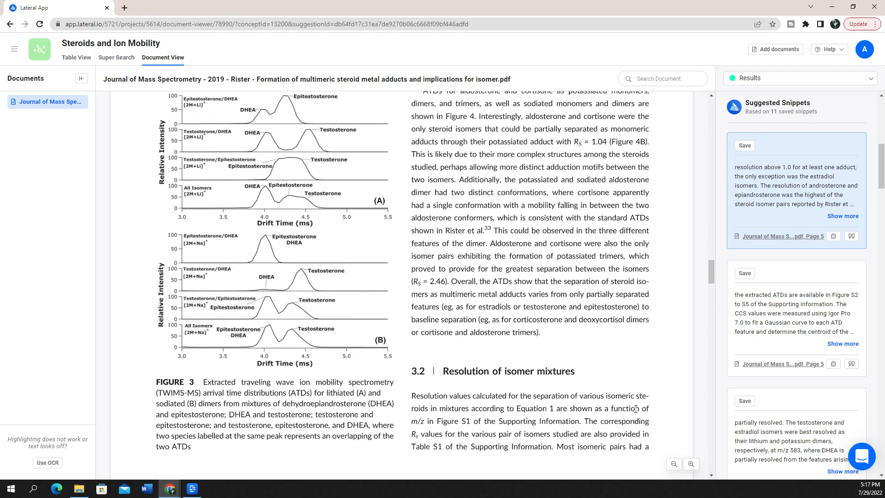
scroll(223, 363, down, 10)
scroll(223, 363, down, 5)
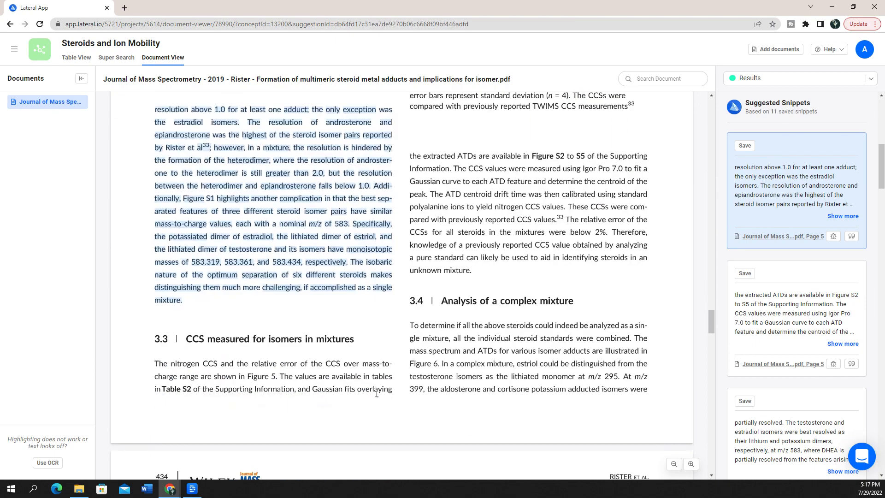
click(742, 151)
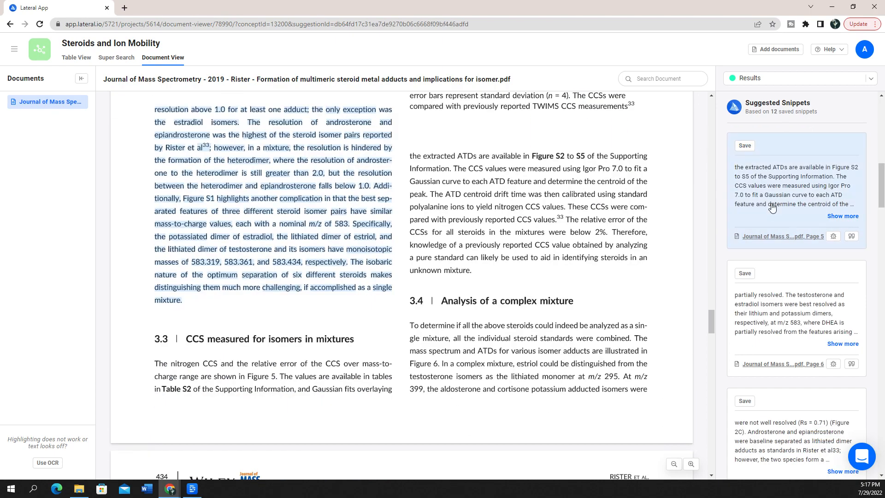
Step: Check the suggestion beginning "partially resolved. The testosterone and estradiol isomers" against section 3.4 and Figure 6, and save it to Results
click(771, 288)
scroll(285, 222, up, 5)
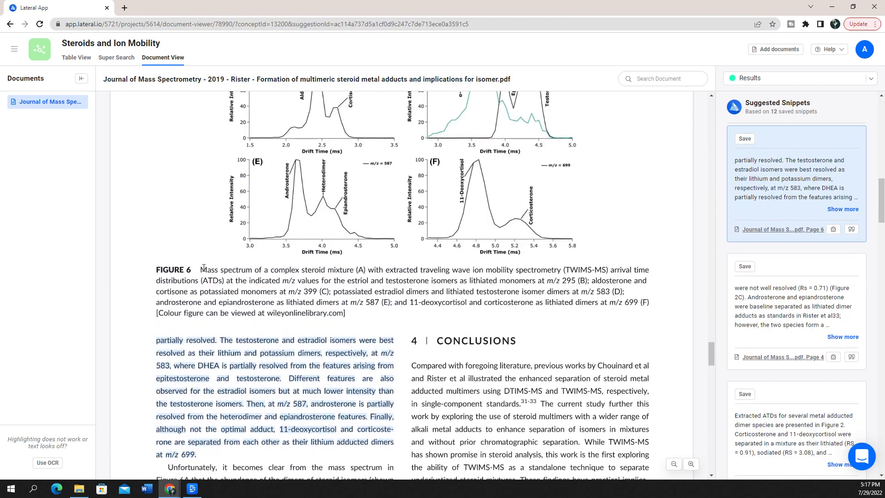
scroll(217, 352, up, 10)
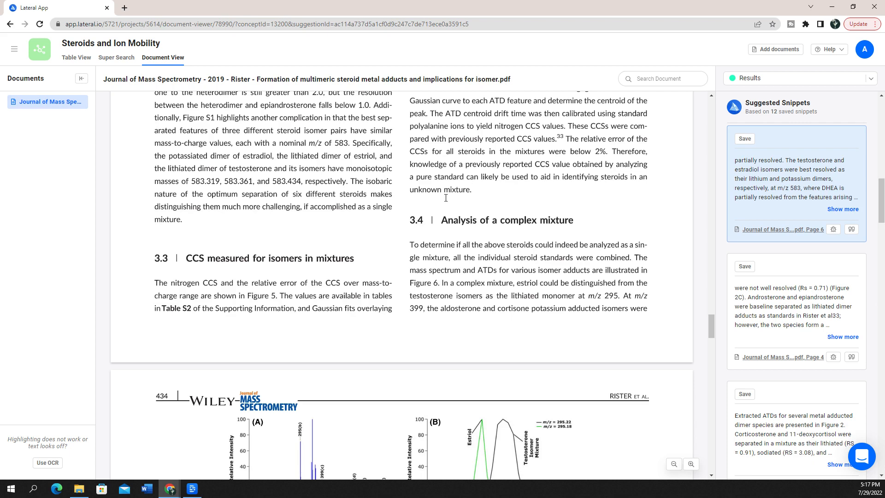
scroll(520, 396, down, 3)
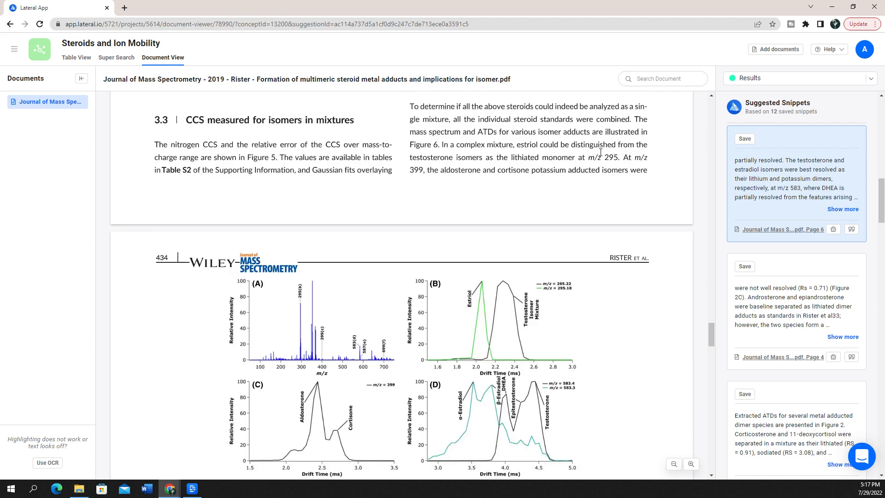
scroll(203, 330, down, 5)
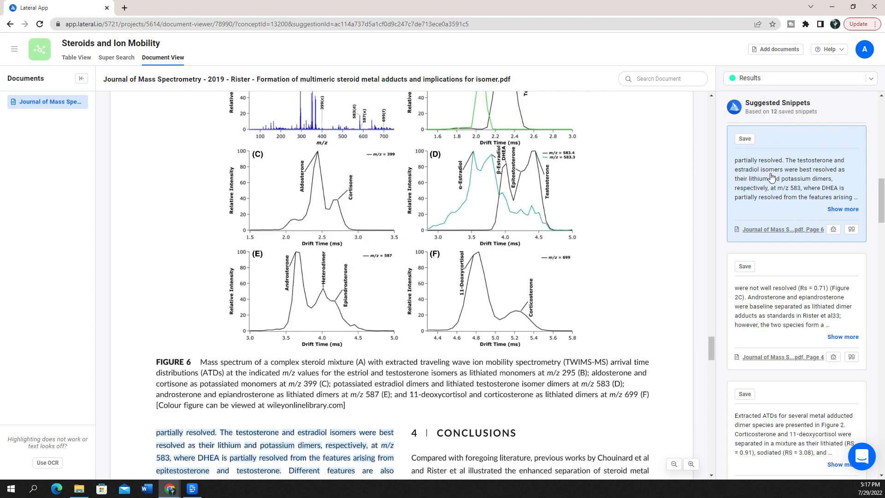
scroll(772, 177, down, 2)
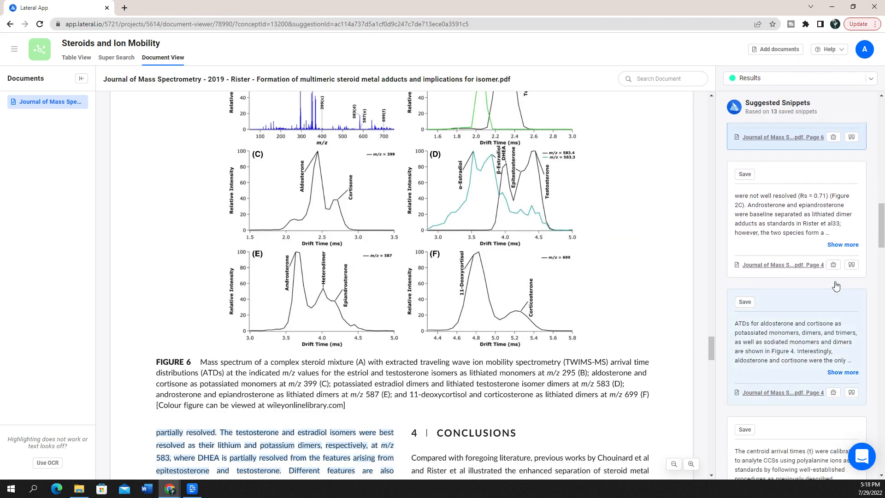
Step: Look through the remaining Results suggestions, read the one beginning "Unfortunately, it becomes clear from the mass spectrum" in full, and save it
scroll(819, 226, down, 4)
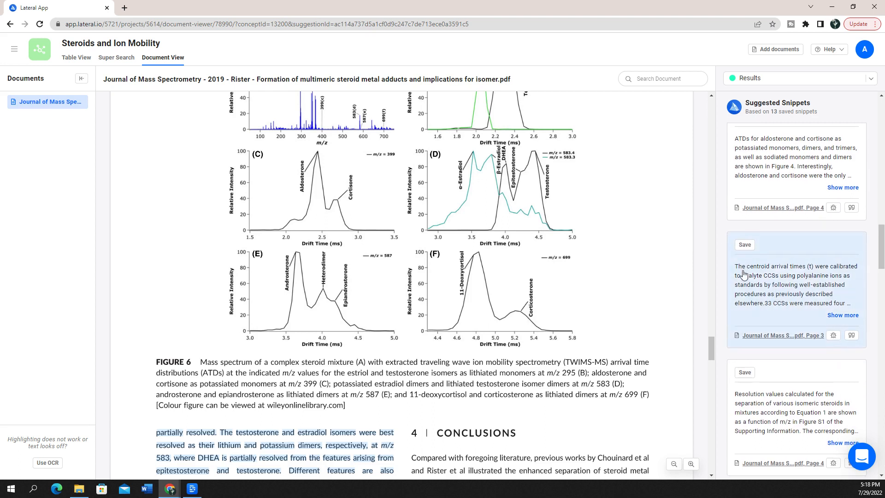
scroll(743, 272, down, 5)
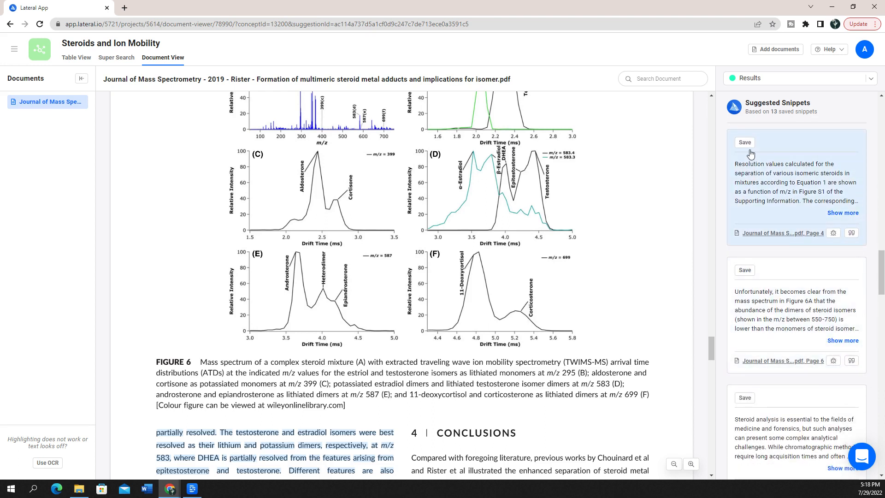
scroll(750, 154, down, 1)
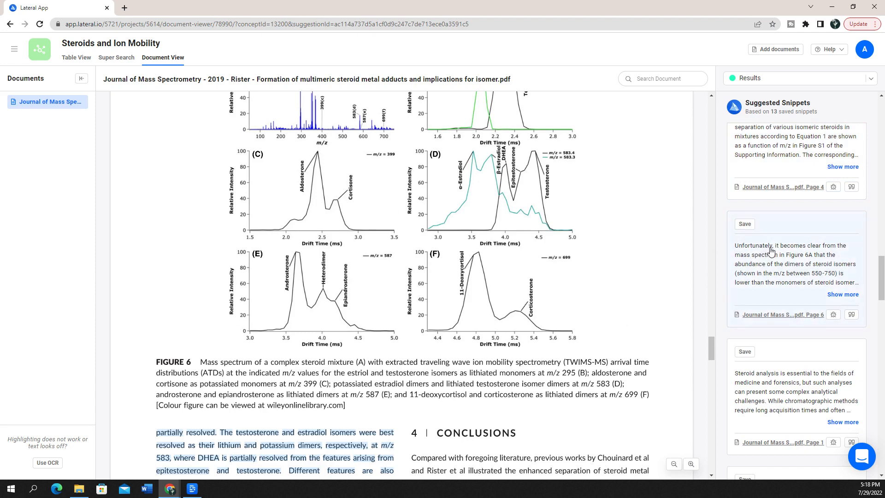
click(851, 295)
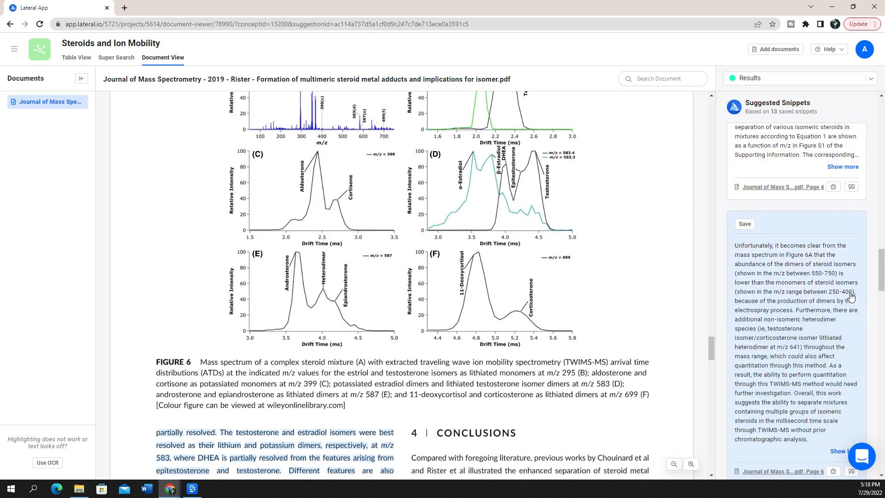
scroll(763, 244, down, 3)
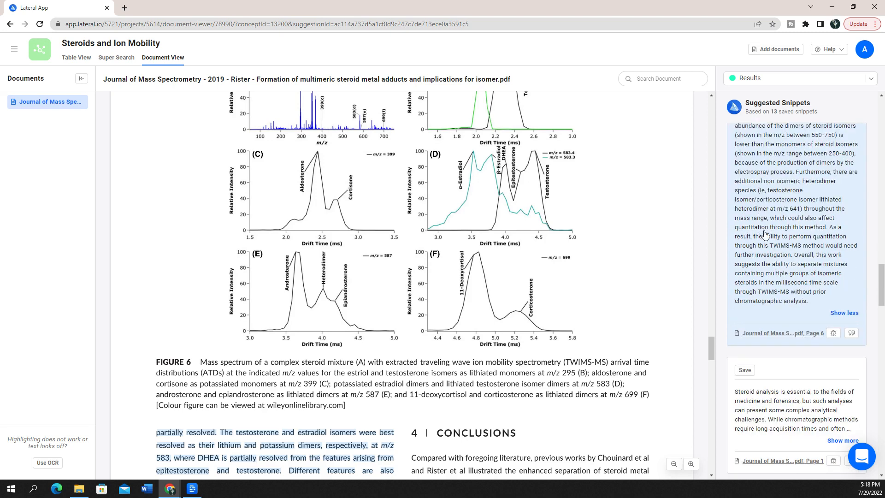
click(795, 287)
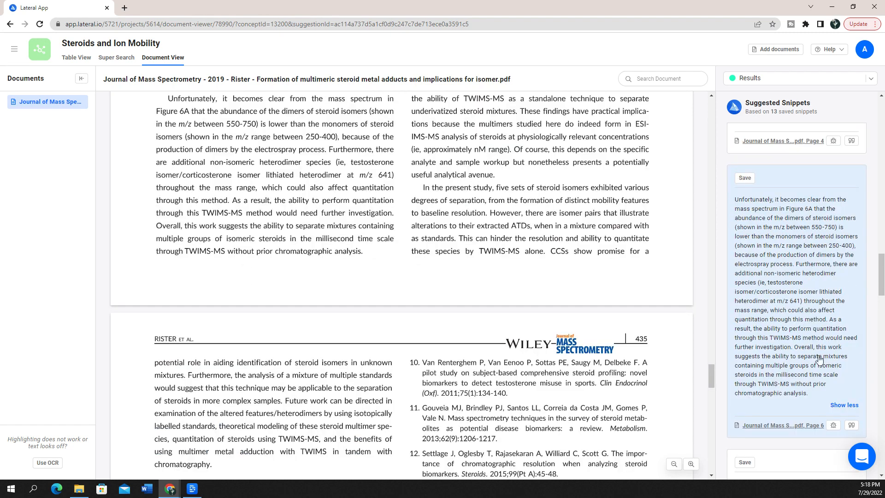
click(744, 179)
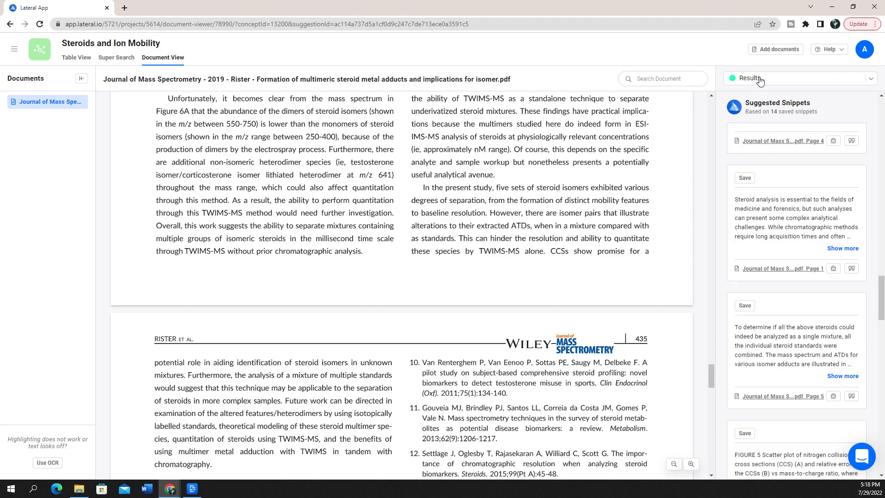
Step: Under Summary, save the suggestion "In the present study, five sets" and its highlighted continuation from "potential role in aiding" to "complex samples"
click(760, 80)
click(758, 179)
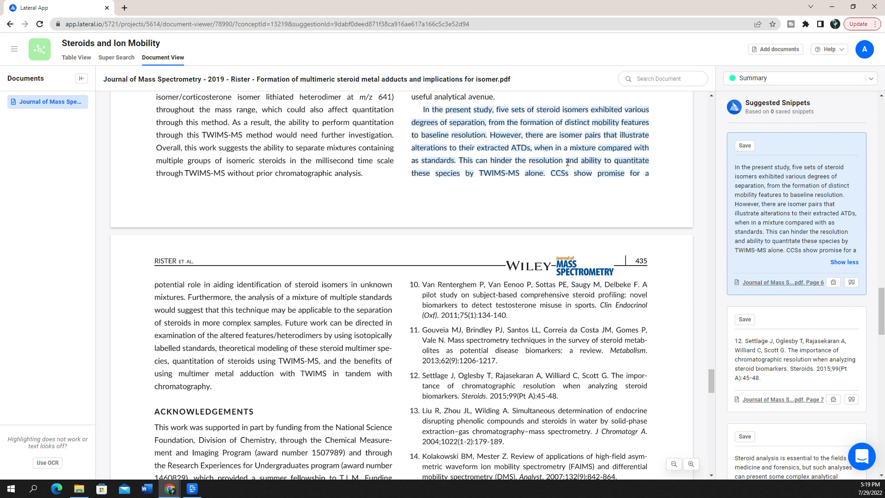
click(742, 147)
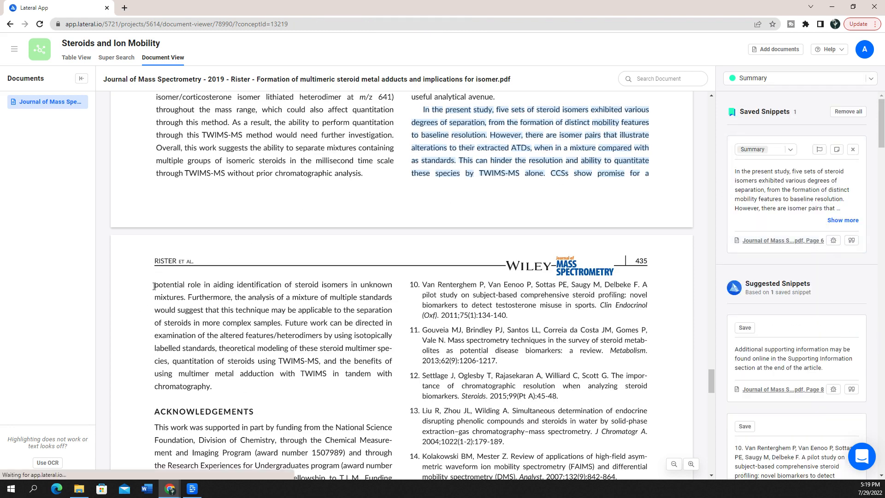
drag(155, 285, 267, 324)
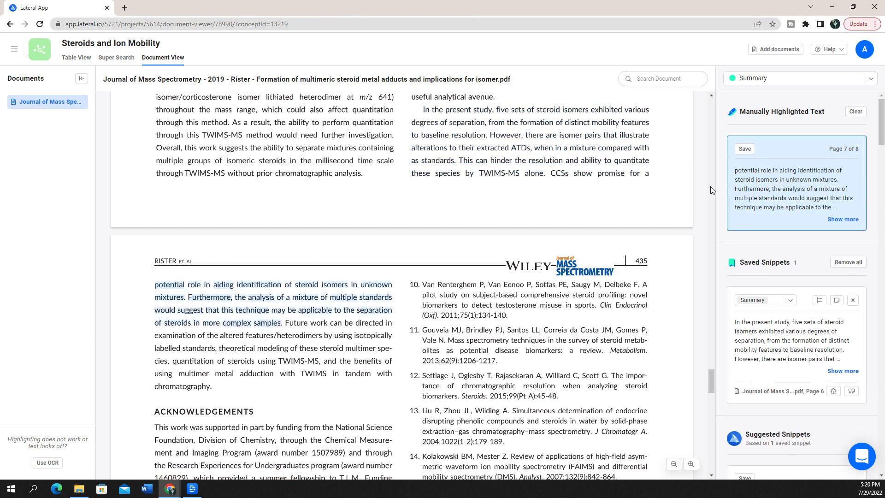
click(745, 148)
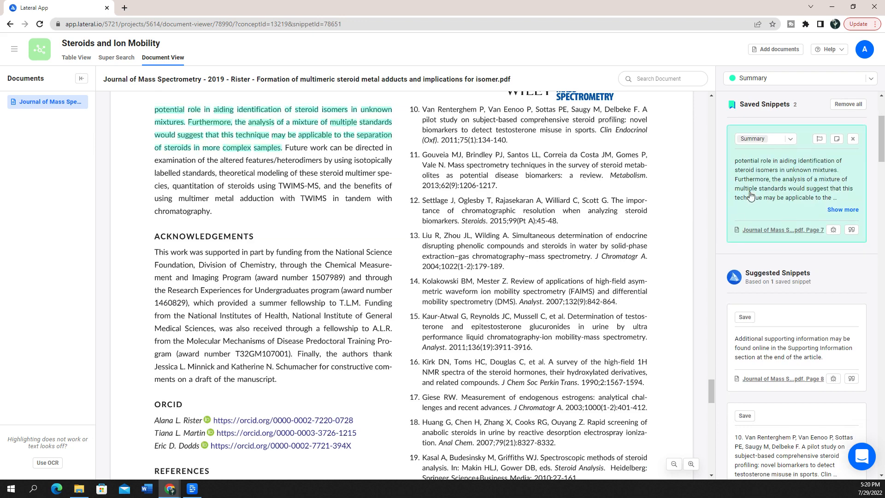
Step: Switch to the Future Directions concept, highlight the conclusion's passage on "Future work can be directed in examination", and save it as a snippet
click(799, 78)
click(758, 114)
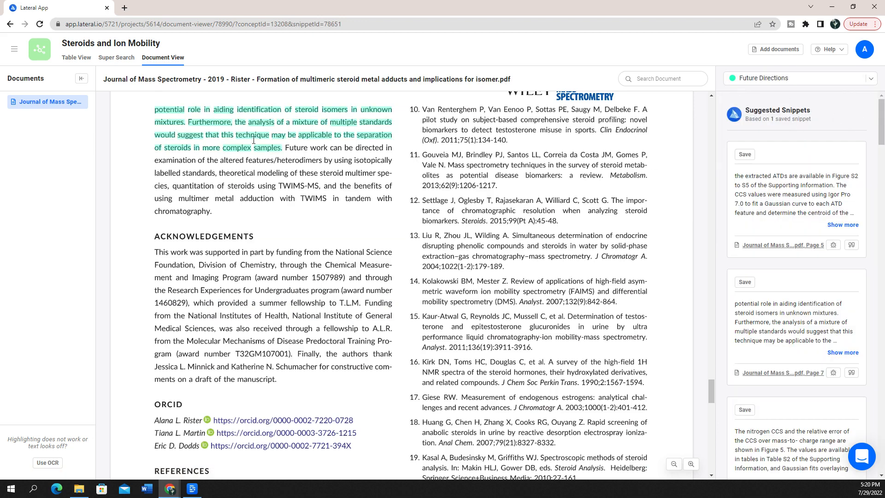
scroll(289, 183, up, 3)
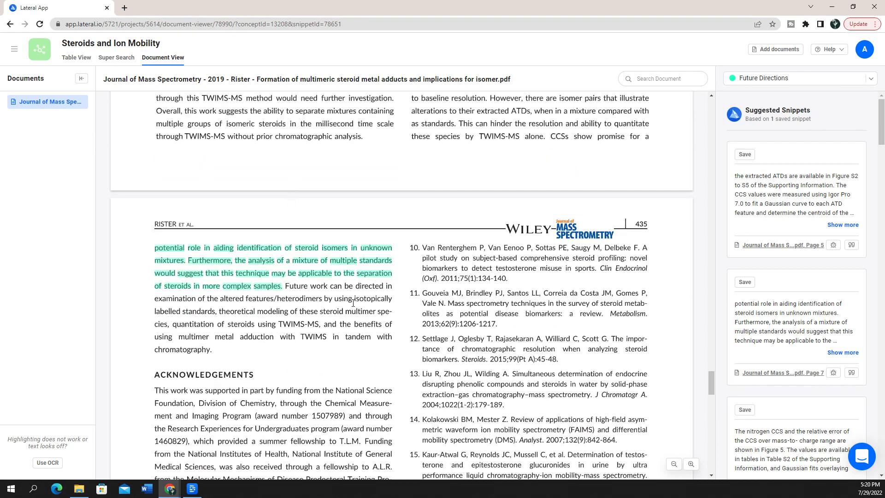
drag(286, 285, 213, 350)
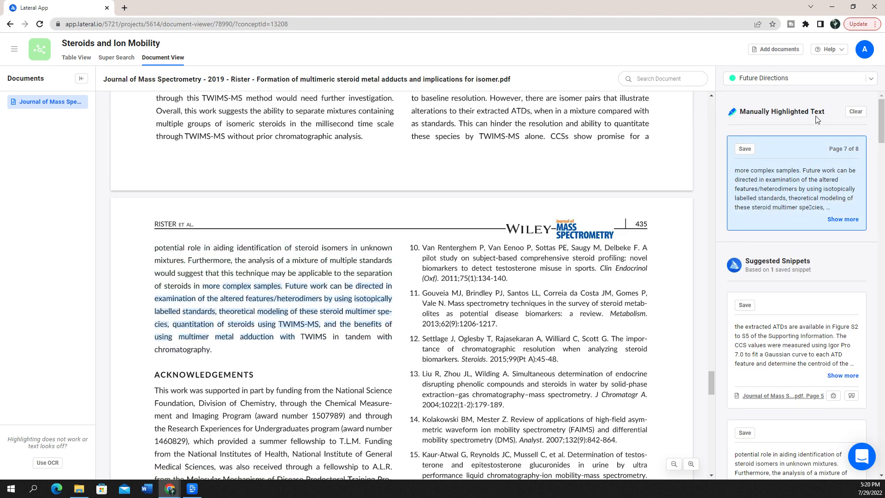
click(745, 148)
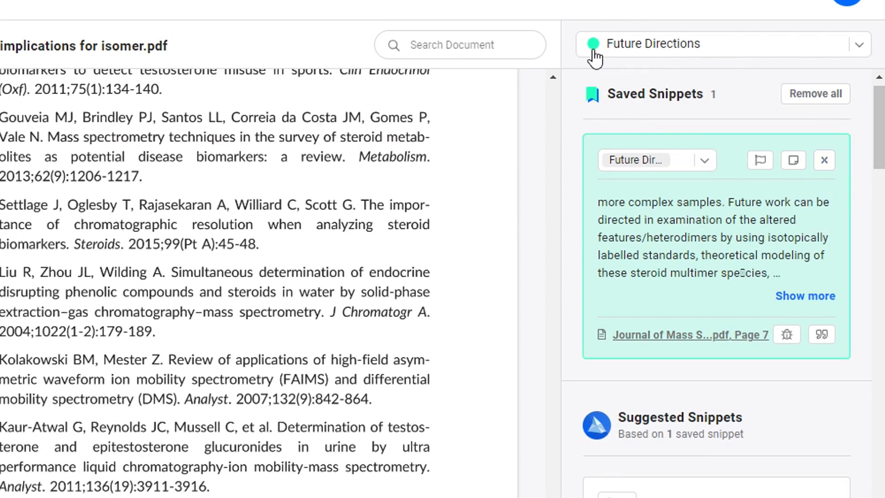
Step: Attach a note to the Future Directions snippet saying the theoretical modeling idea is really similar to the cited author's study
click(793, 161)
text(The theoretical modeling idea is really similar to Chouinard et al.)
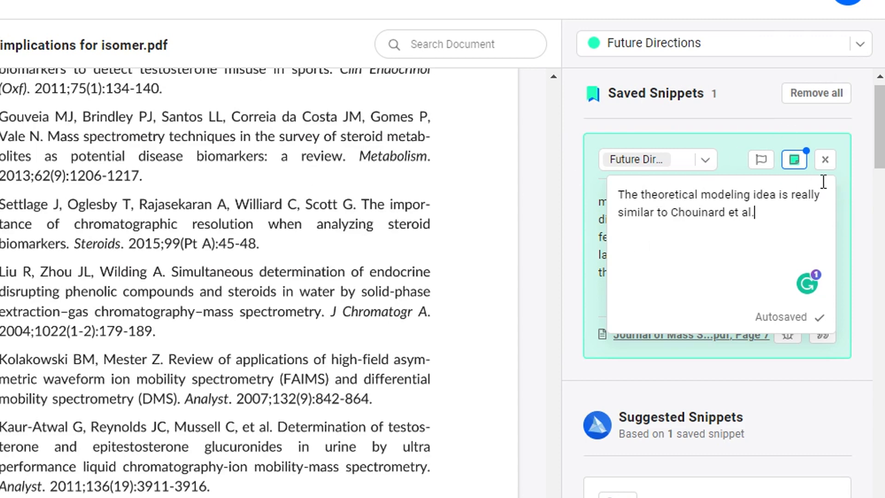
click(796, 162)
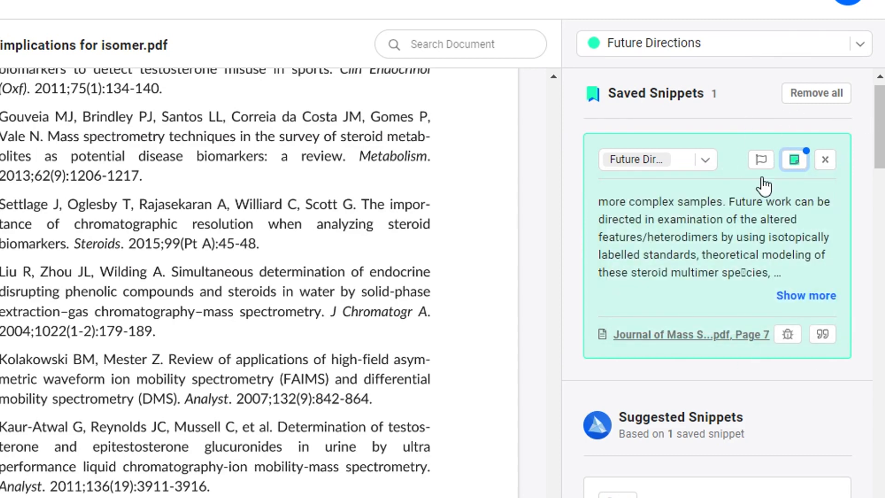
Step: Try the flag on the Future Directions snippet and view its options for copying or exporting the reference
click(761, 160)
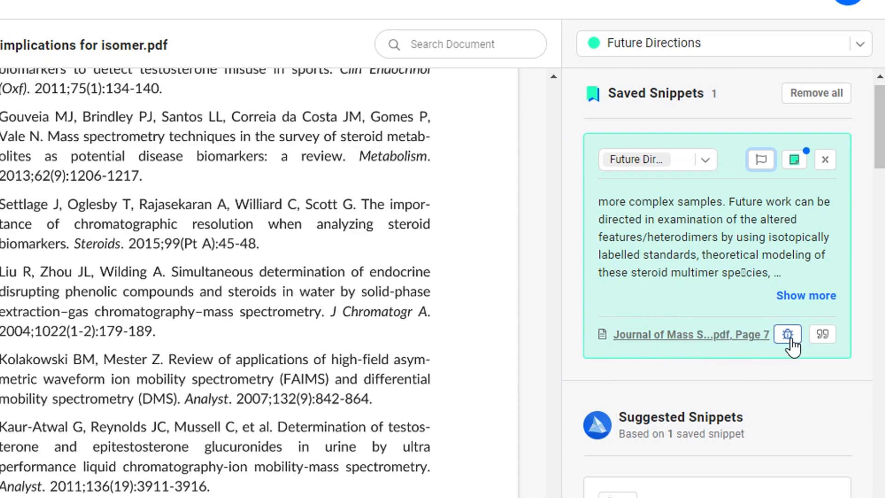
click(823, 334)
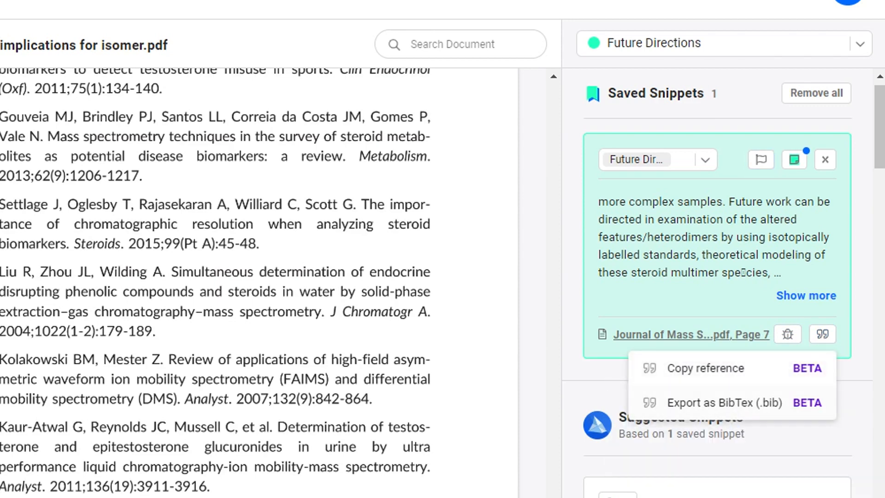
click(865, 241)
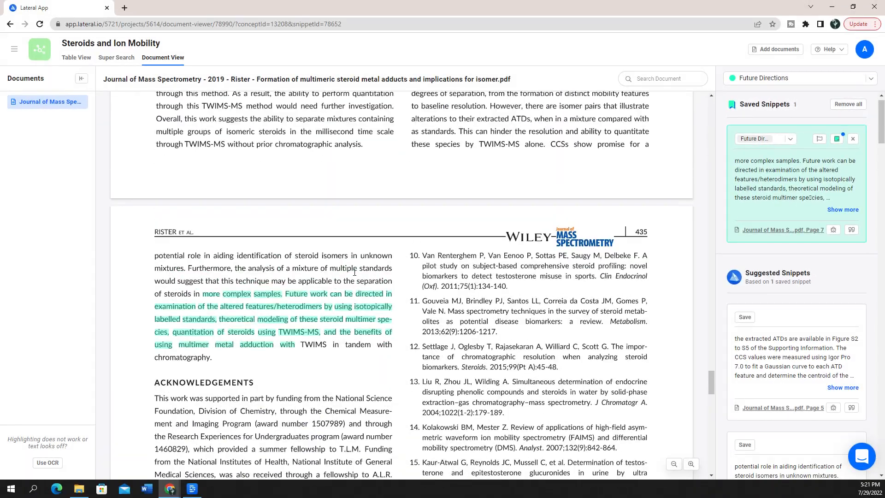
Step: Return to the project's table overview and open the paper's saved Introduction snippets
click(70, 58)
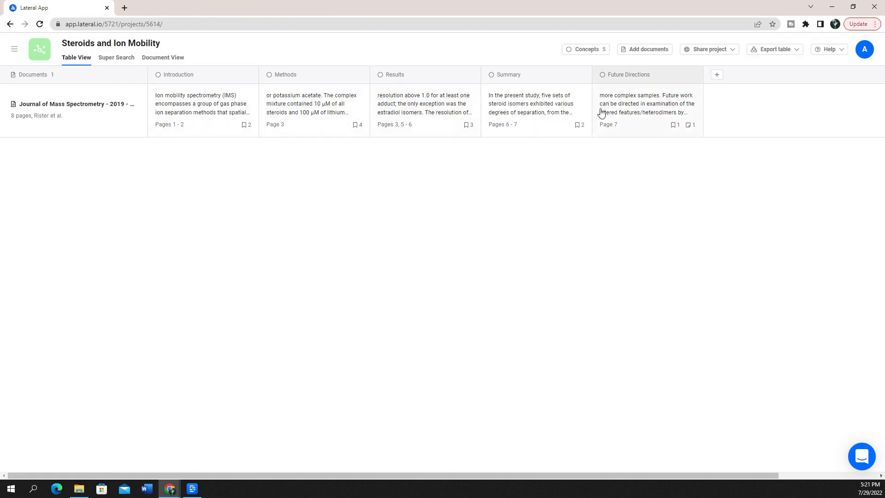
click(190, 118)
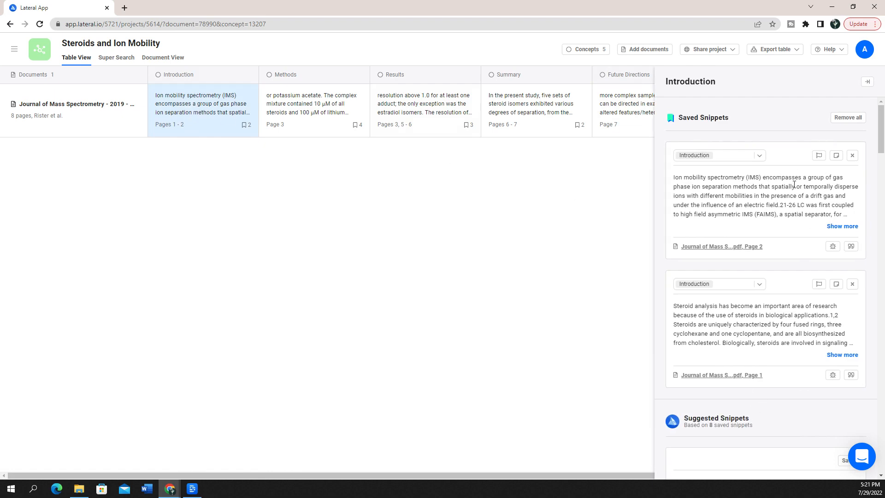
Step: Review the paper's saved Methods, Summary and Future Directions snippets from the project table
click(323, 101)
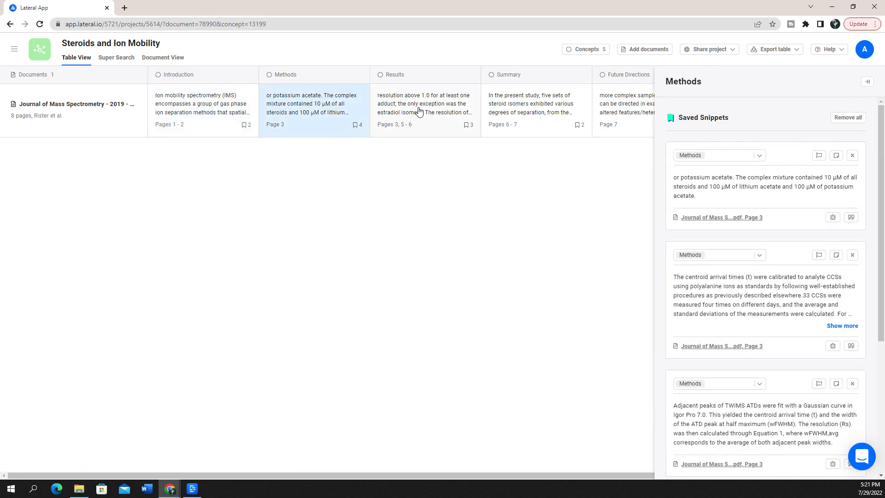
click(511, 110)
click(618, 111)
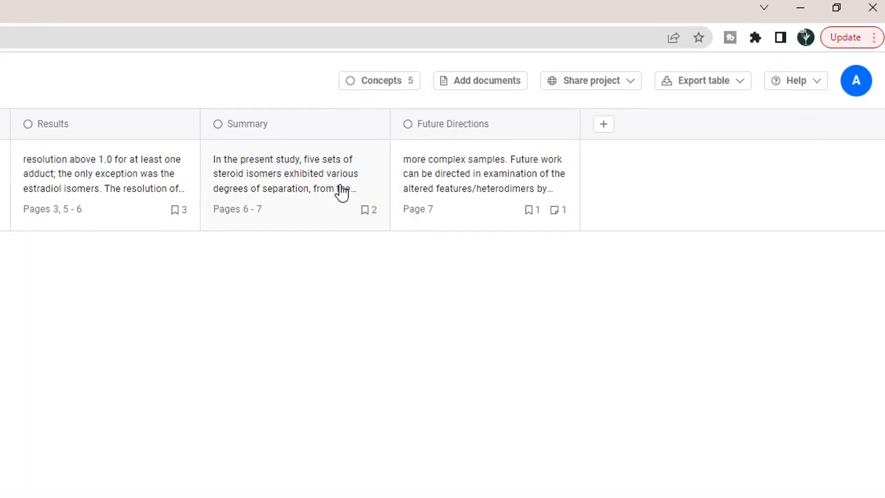
Step: Turn on public access for the project and view the option for copying its public link
click(626, 83)
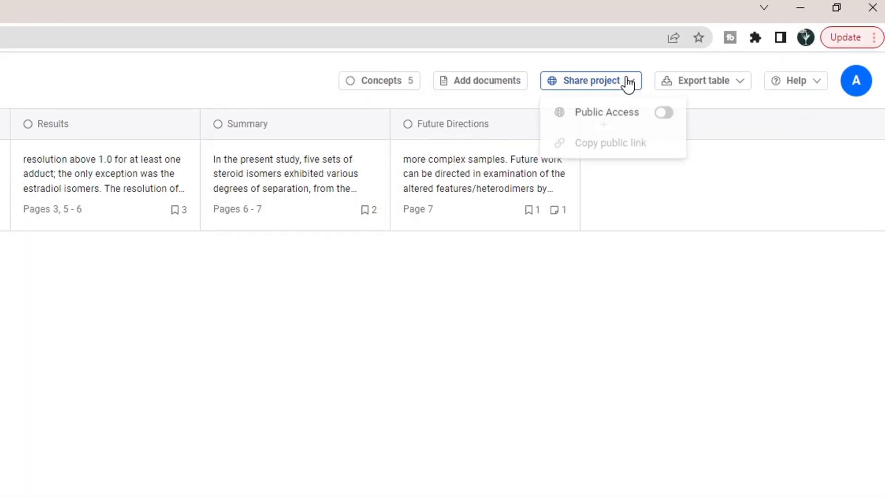
click(621, 120)
mouse_move(579, 84)
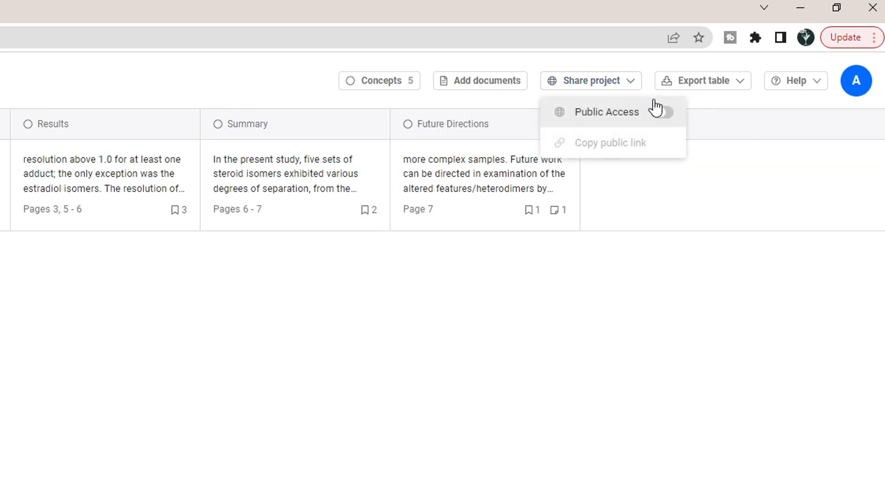
click(665, 113)
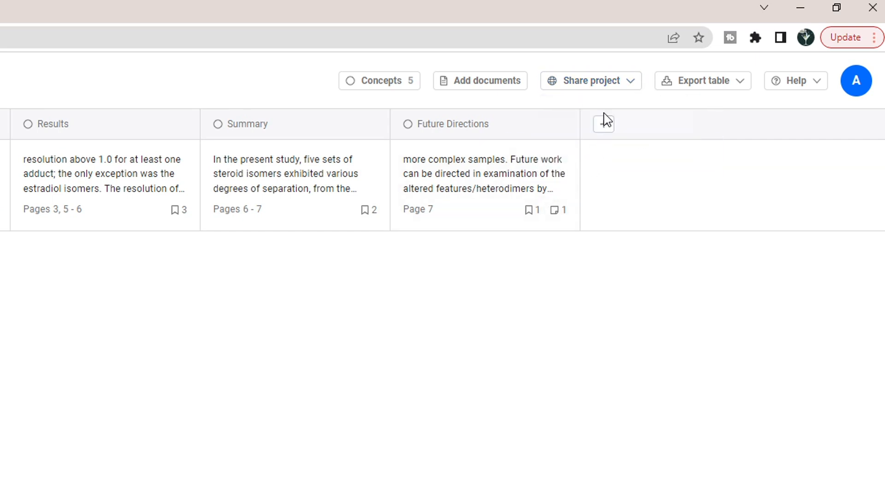
mouse_move(613, 87)
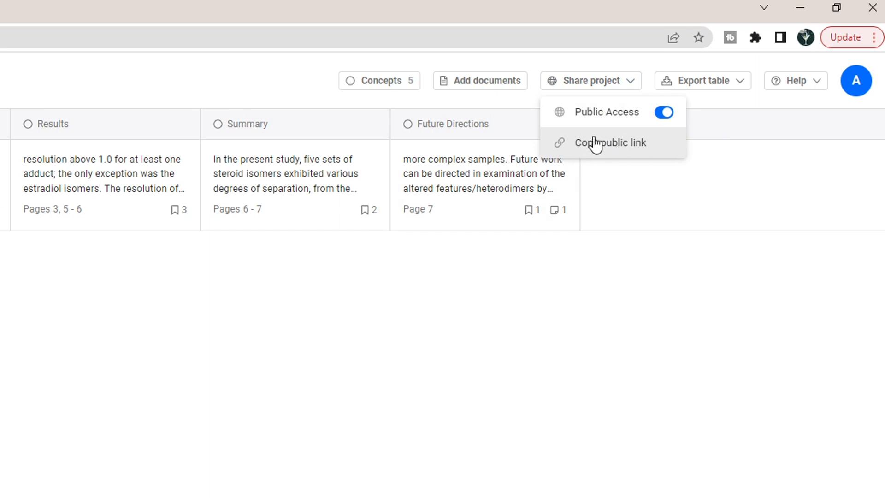
Step: Review the project's table and bibliography export formats, and export the table as a Word (.docx) document
mouse_move(717, 85)
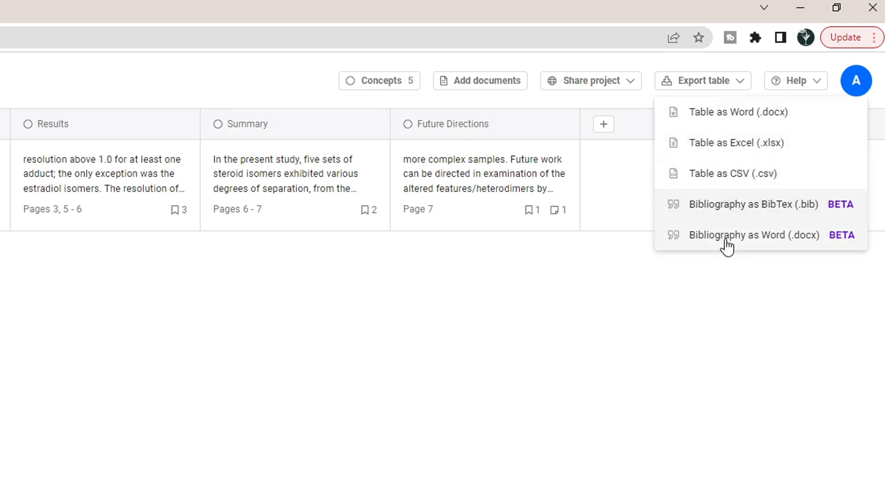
mouse_move(724, 252)
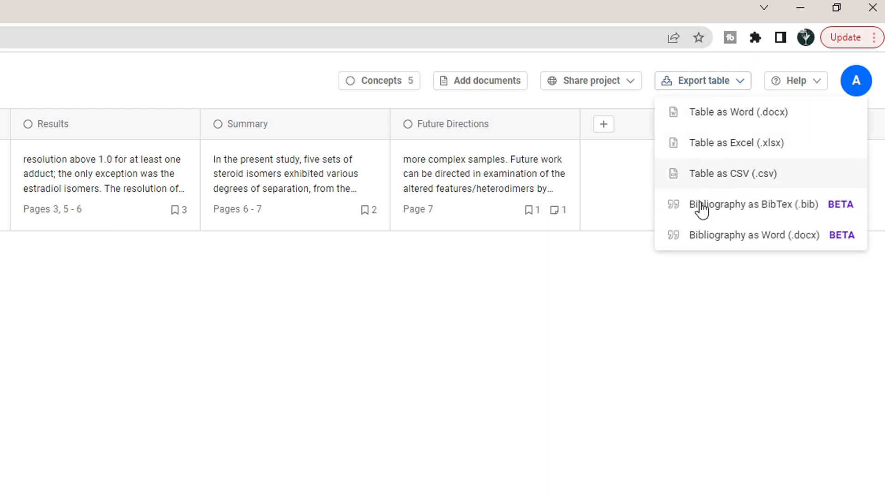
mouse_move(709, 225)
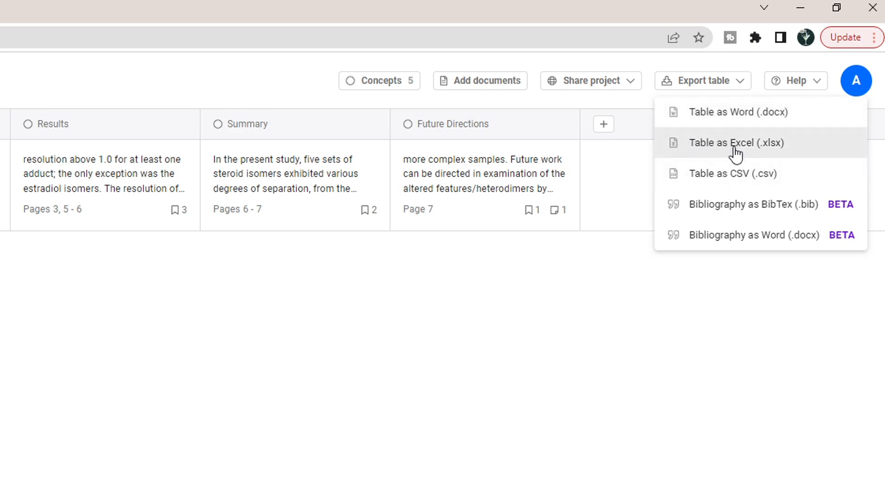
click(750, 178)
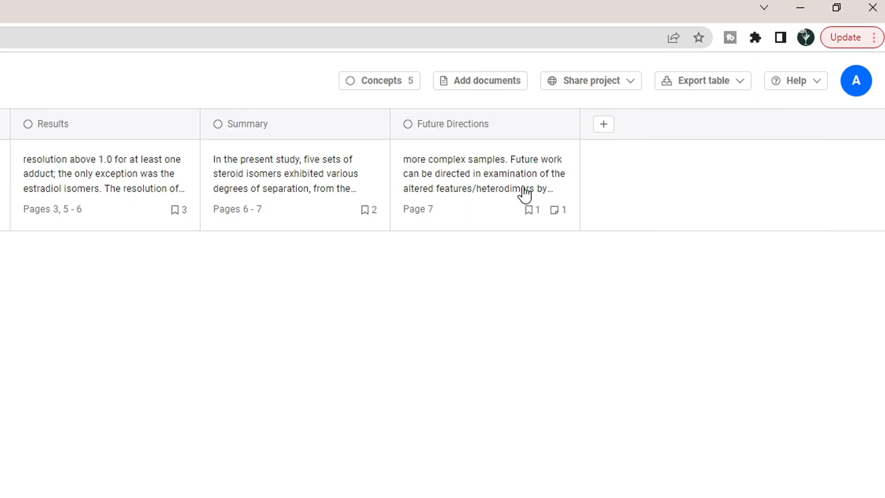
click(714, 85)
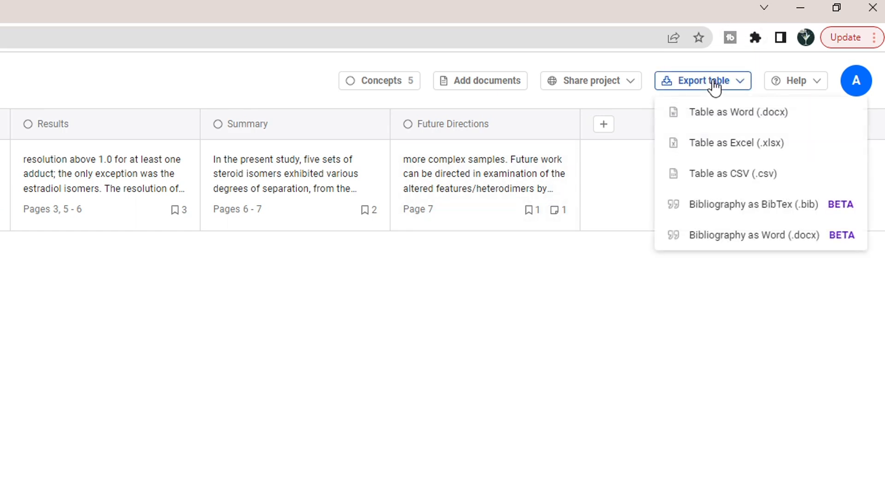
click(718, 113)
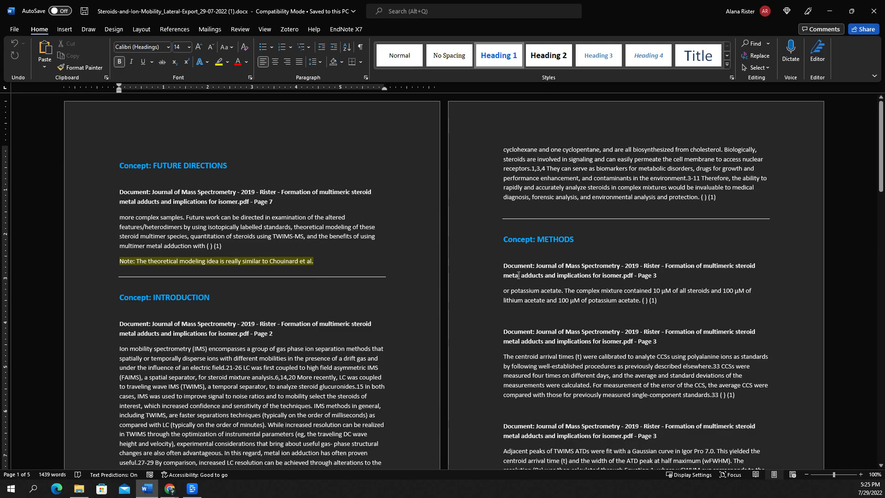
Step: Examine the exported Word document's concept sections, highlighted note, Methods snippet and bibliography, and close the document
scroll(518, 275, down, 5)
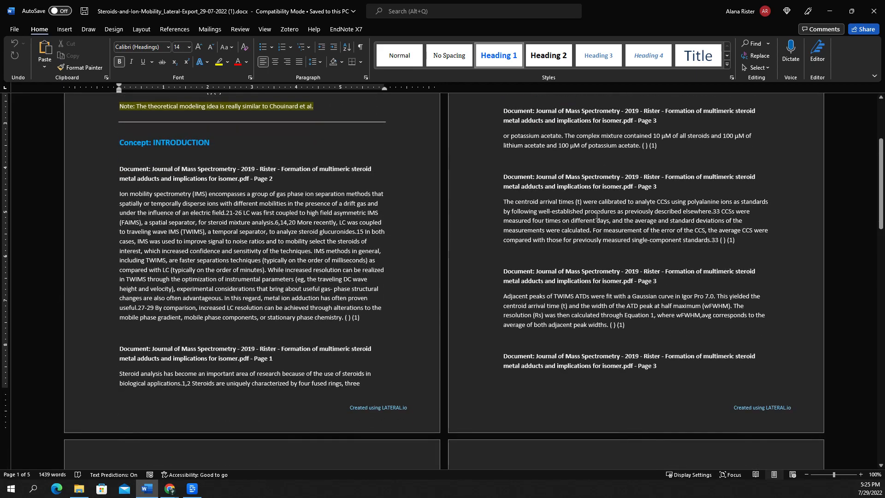
scroll(596, 215, down, 20)
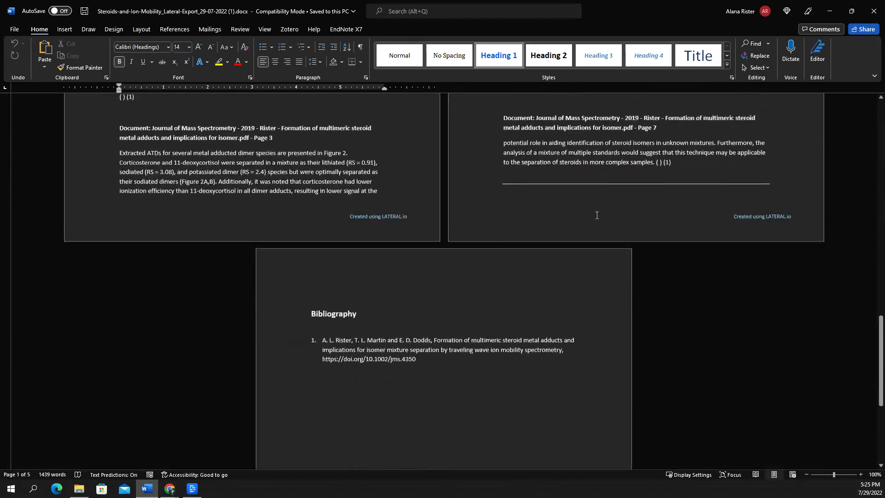
scroll(532, 261, up, 7)
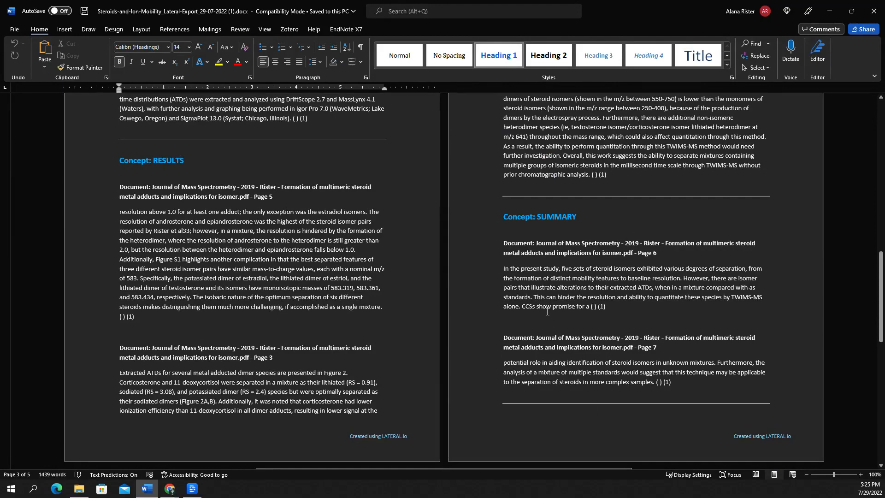
scroll(557, 287, up, 15)
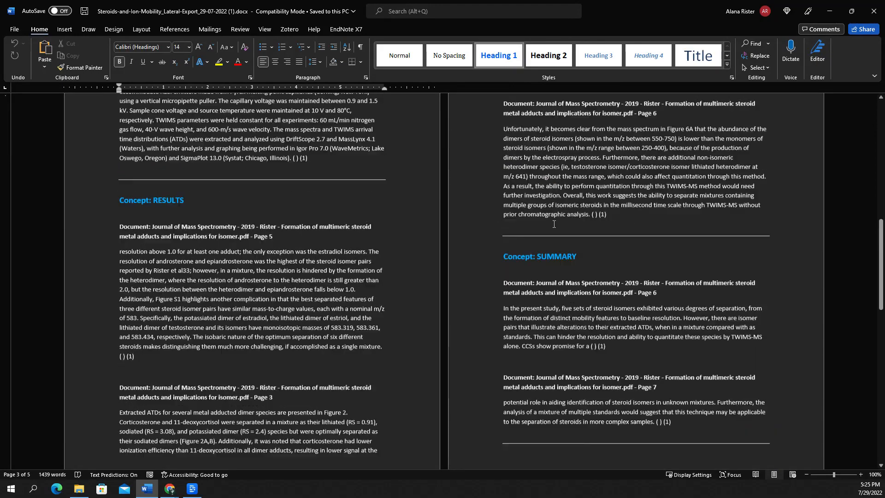
drag(315, 266, 119, 262)
drag(159, 219, 307, 261)
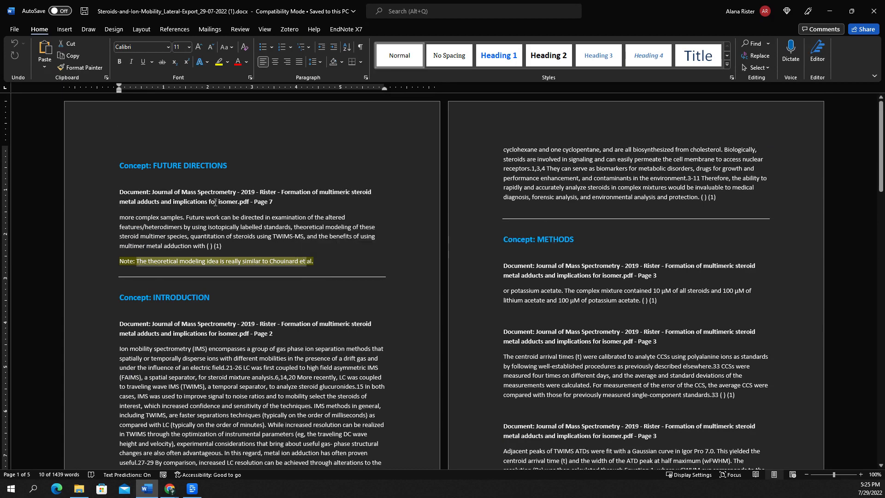
scroll(215, 202, down, 3)
scroll(227, 202, up, 3)
drag(565, 291, 659, 303)
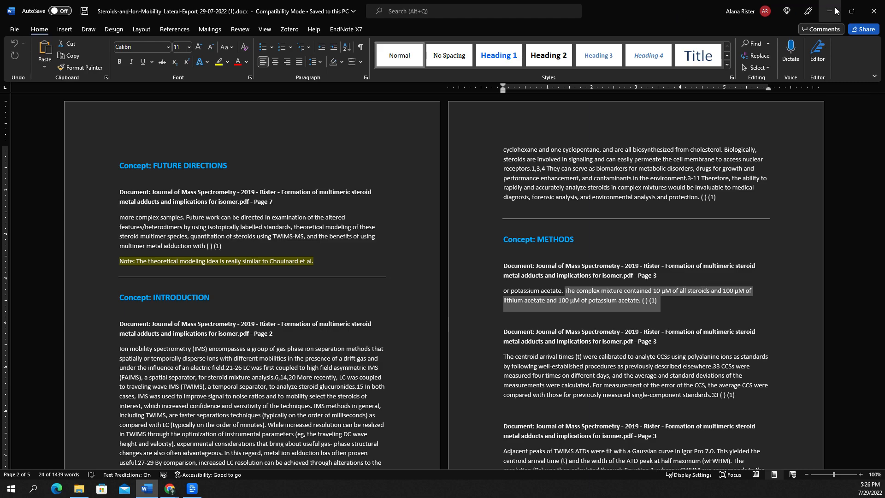
click(873, 10)
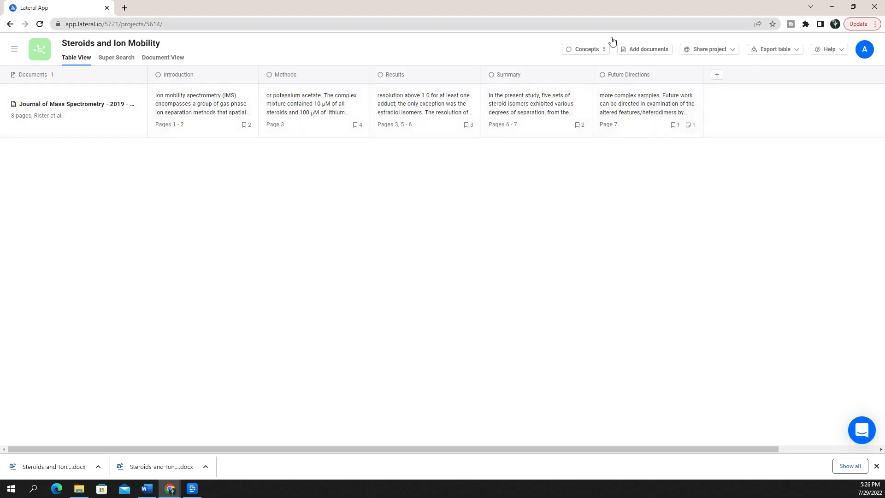
Step: Search external papers for "Steroids and ion mobility", limit the results to those with a PDF, and browse the list
click(636, 50)
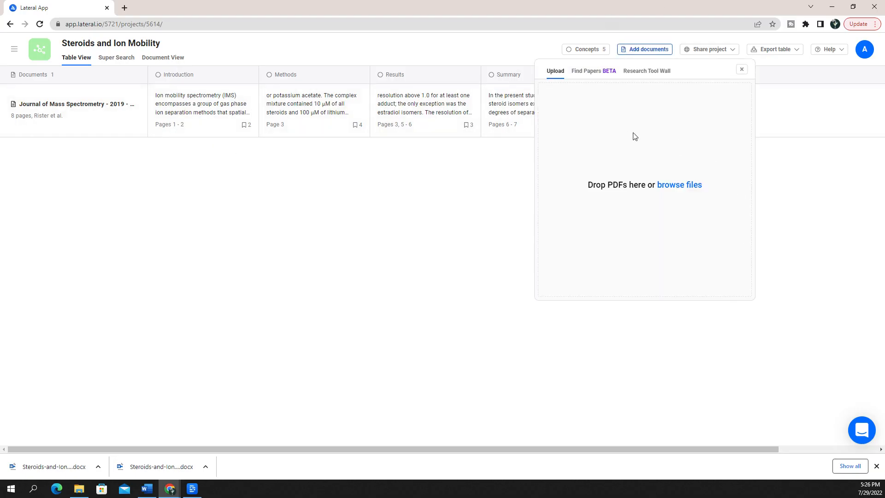
click(599, 72)
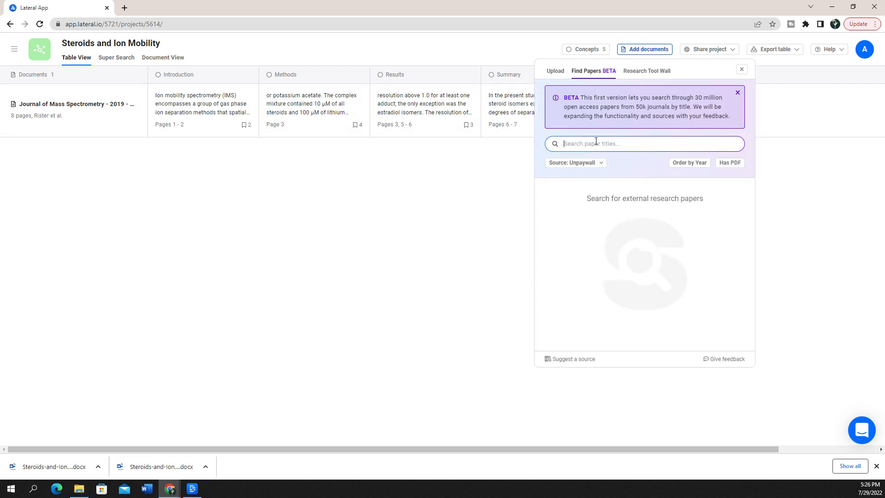
text(Steroids and ion mobility)
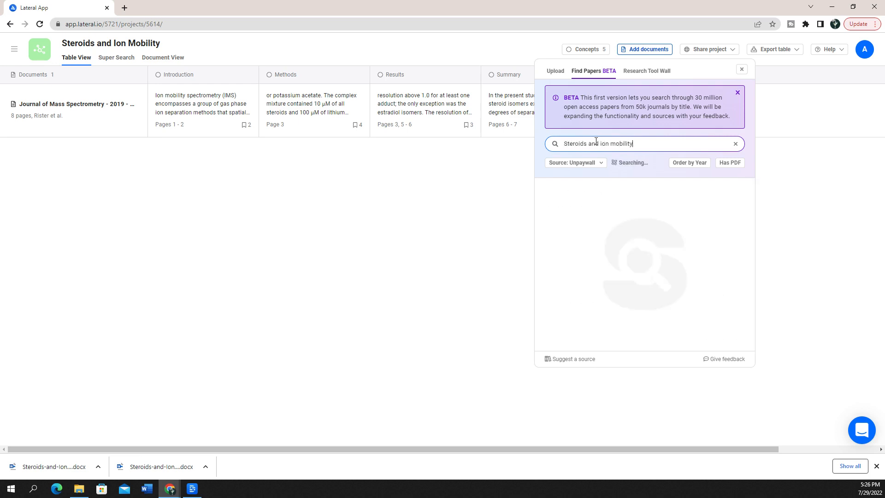
click(729, 163)
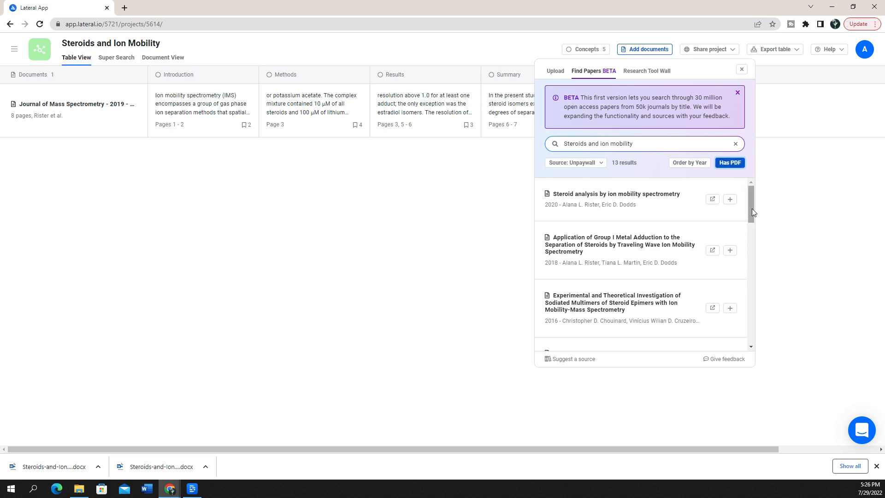
drag(751, 209, 751, 218)
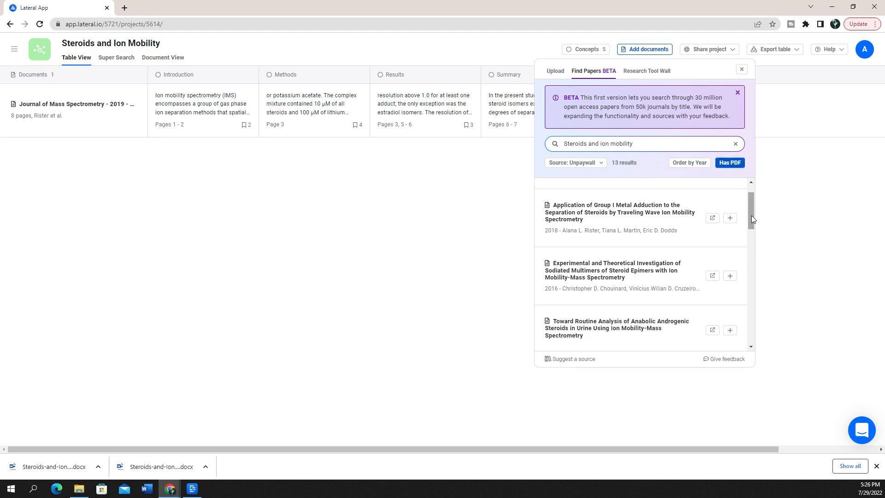
drag(747, 217, 744, 305)
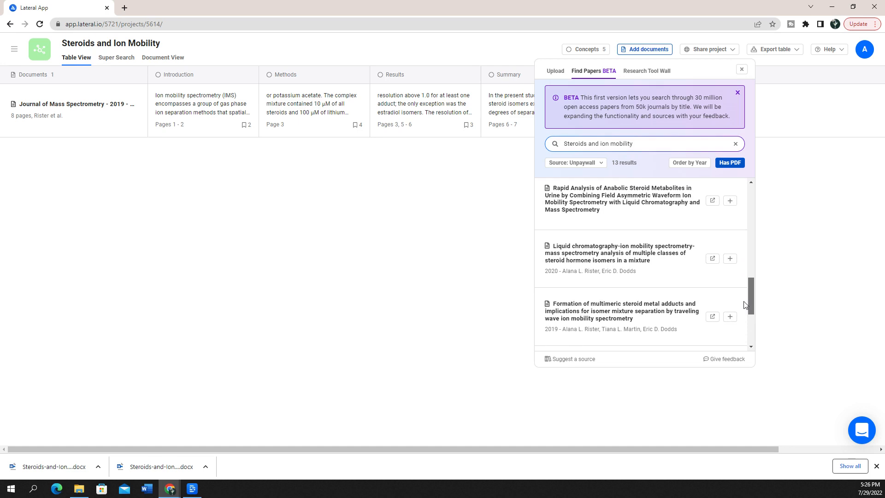
Step: Try adding the 2020 liquid chromatography-ion mobility paper, and add the 2017 "Rapid Analysis of Anabolic Steroid Metabolites in Urine" paper to the project
click(730, 258)
scroll(728, 265, up, 3)
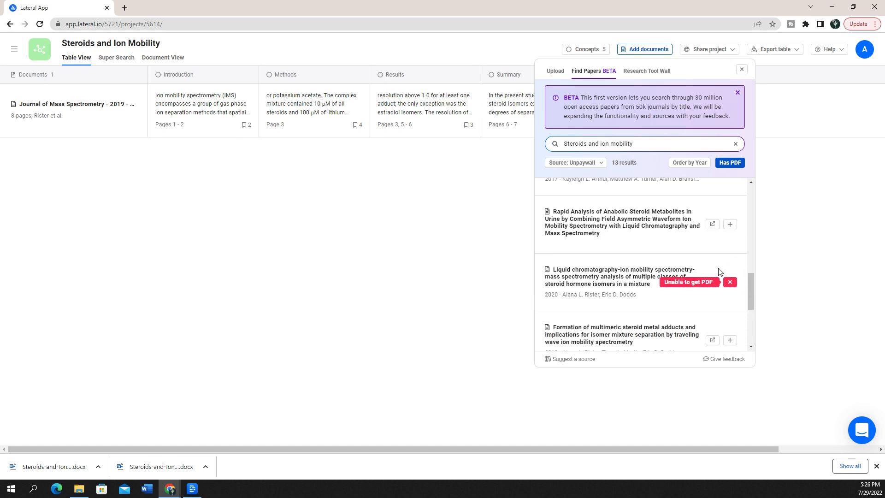
click(734, 324)
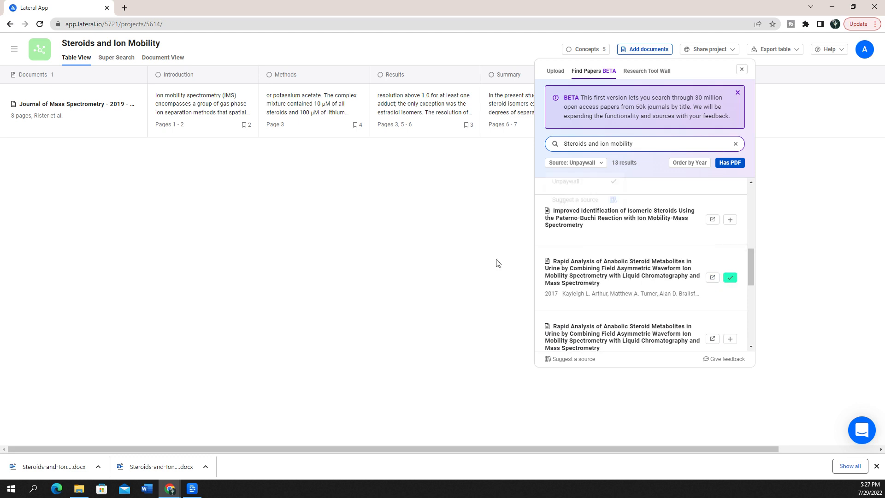
click(283, 252)
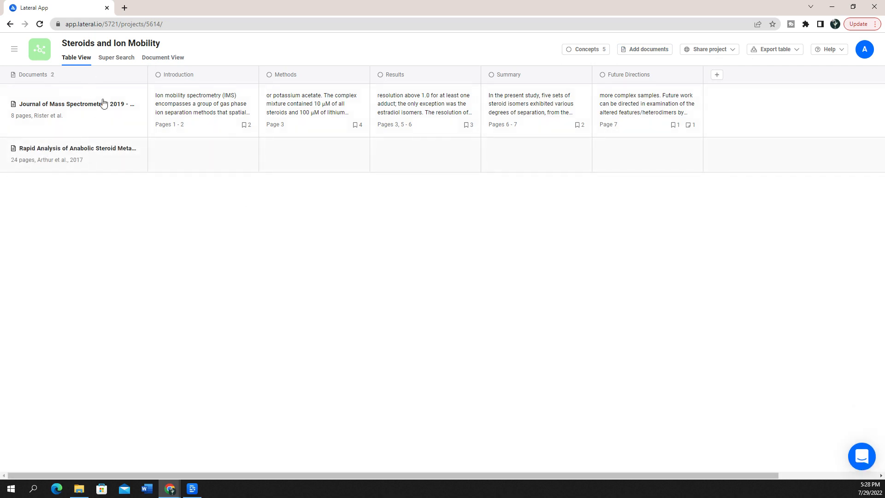
Step: Search across all the project's documents for "Ion mobility"
click(114, 60)
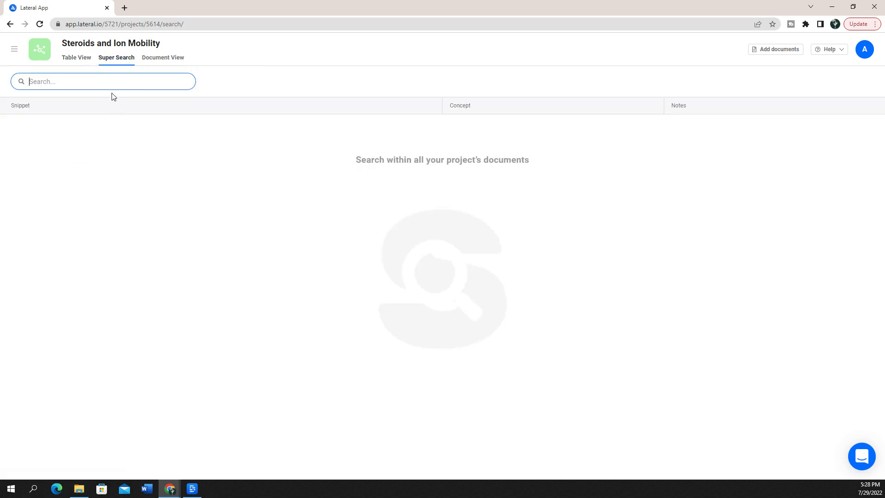
text(Ion mobility)
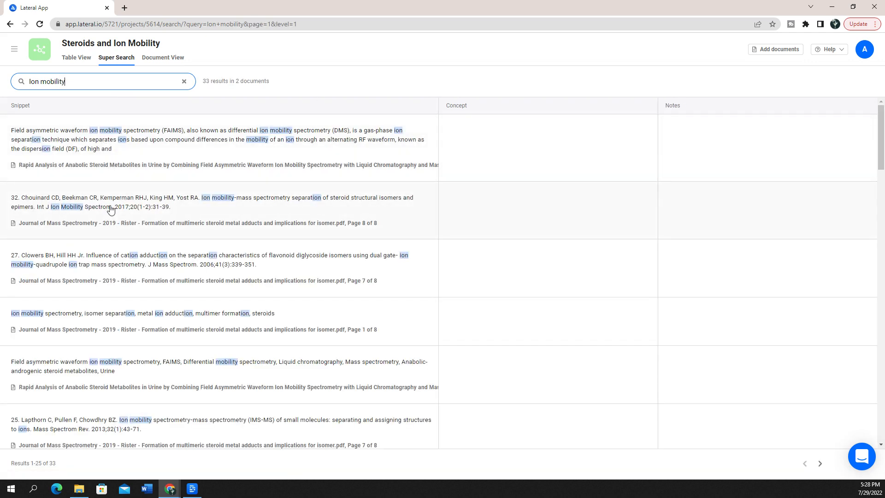
Step: View the Rapid Analysis paper and examine its first suggested Introduction snippet, on ion mobility spectrometry, in the context of page 4
click(164, 58)
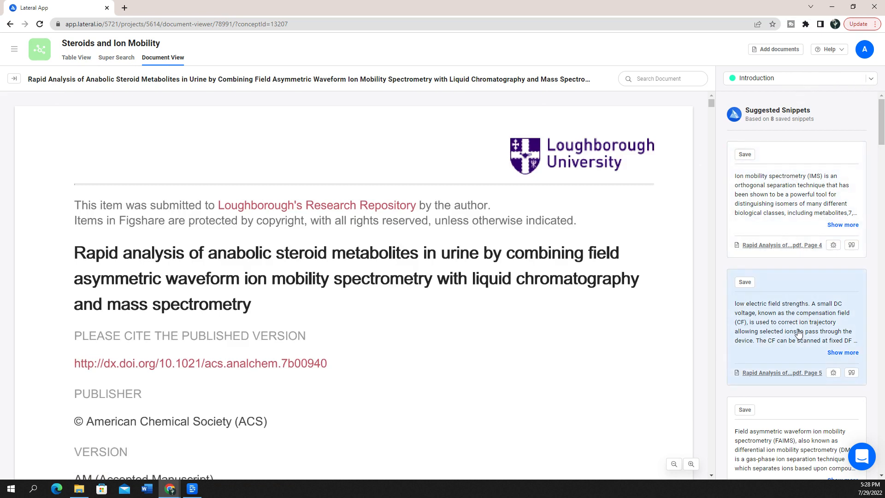
click(771, 185)
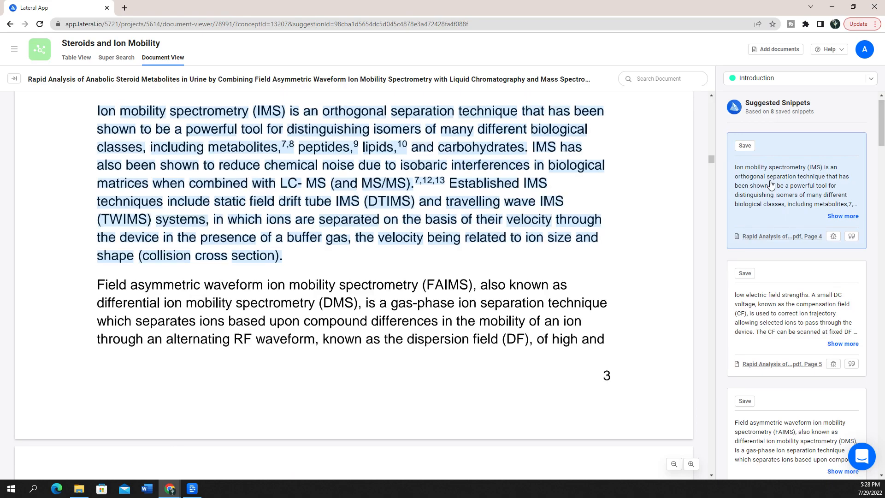
scroll(135, 381, up, 5)
scroll(203, 343, up, 17)
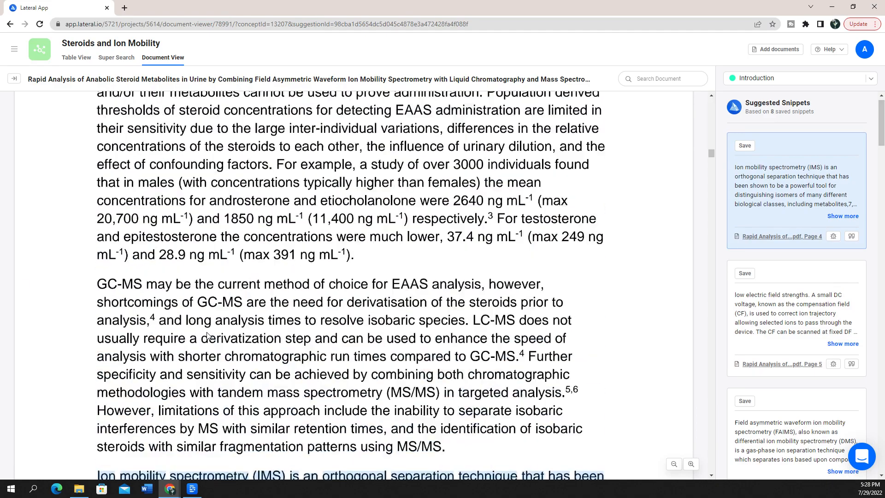
scroll(207, 313, down, 18)
scroll(202, 309, down, 1)
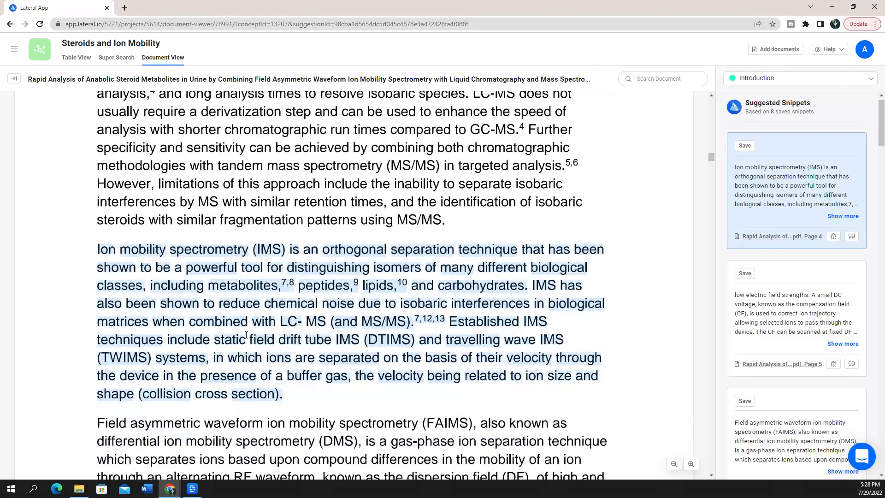
Step: Save the suggested ion mobility spectrometry and field asymmetric waveform (FAIMS) passages from page 4 as Introduction snippets
click(745, 145)
scroll(796, 175, down, 1)
click(745, 227)
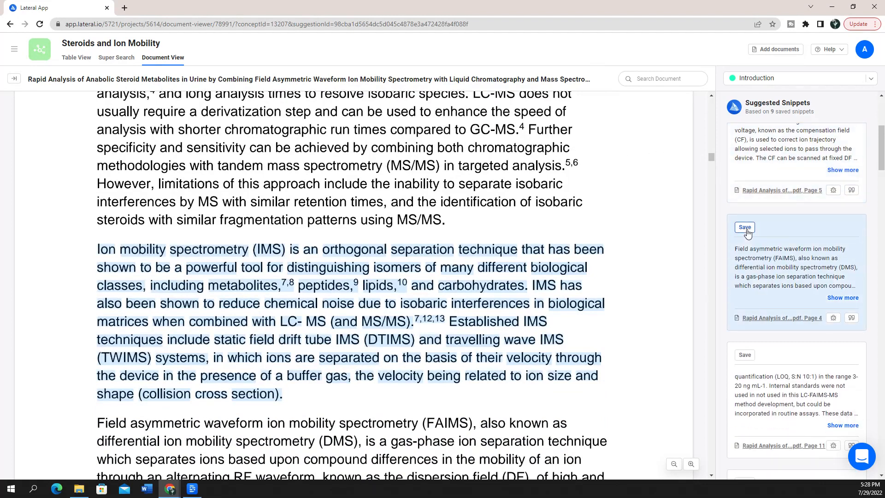
Step: Save the suggested page 11 passage on combining miniaturized FAIMS separation with LC-MS as an Introduction snippet
scroll(748, 235, down, 2)
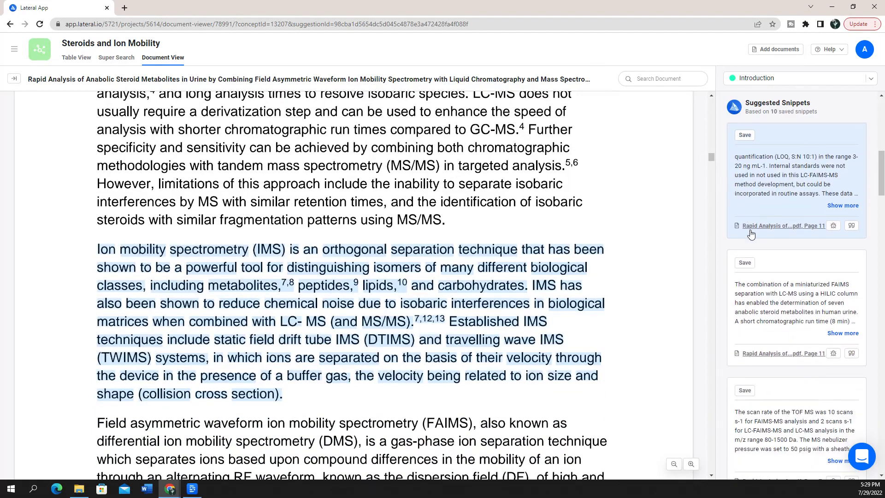
click(745, 262)
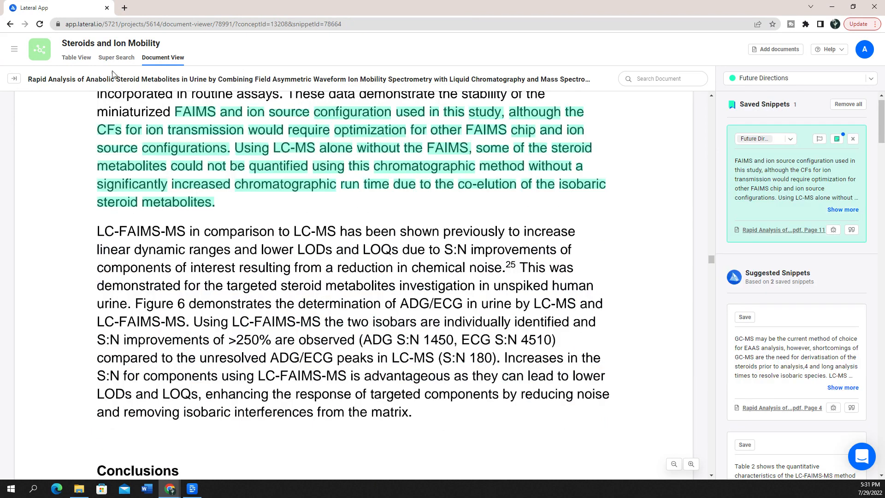
Step: Export the project's table as a Word document (.docx) from the table view and open the downloaded file
click(73, 58)
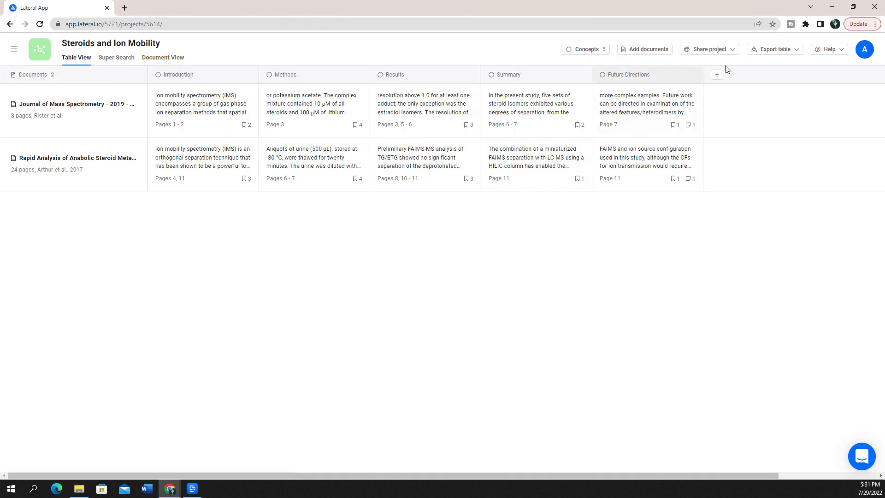
click(790, 51)
click(791, 68)
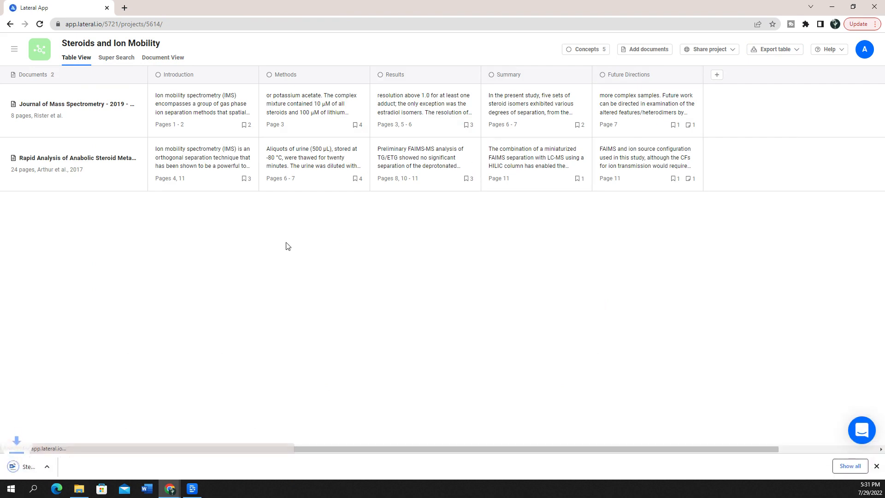
click(53, 466)
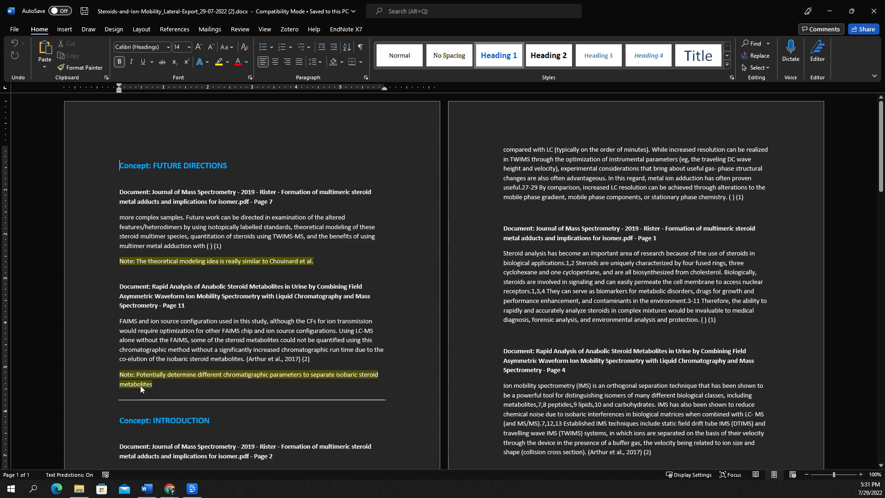
Step: Examine the exported Future Directions, Introduction and Methods sections, including the highlighted notes and the Rapid Analysis paper's in-text citation
click(252, 379)
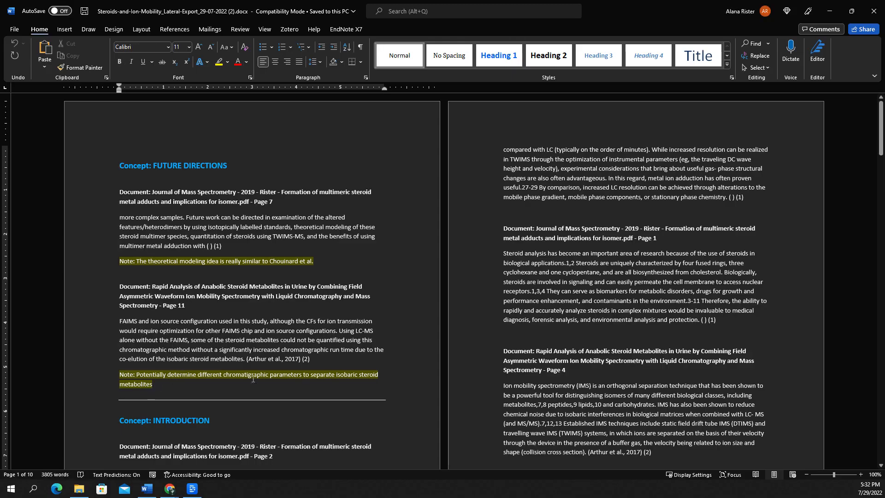
scroll(237, 239, down, 5)
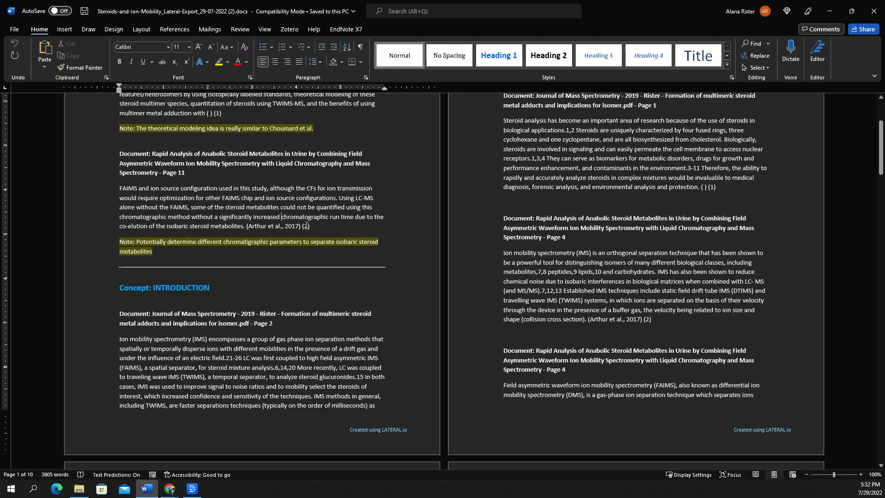
drag(300, 226, 247, 226)
scroll(287, 257, down, 8)
scroll(287, 256, down, 5)
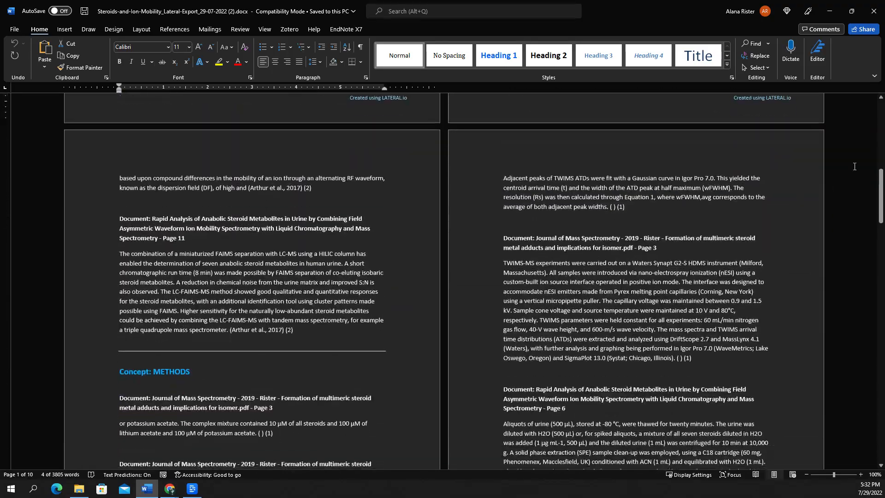
Step: Check an in-text citation in the Summary section against the first bibliography entry, and return to the Future Directions and Introduction sections
drag(882, 196, 870, 435)
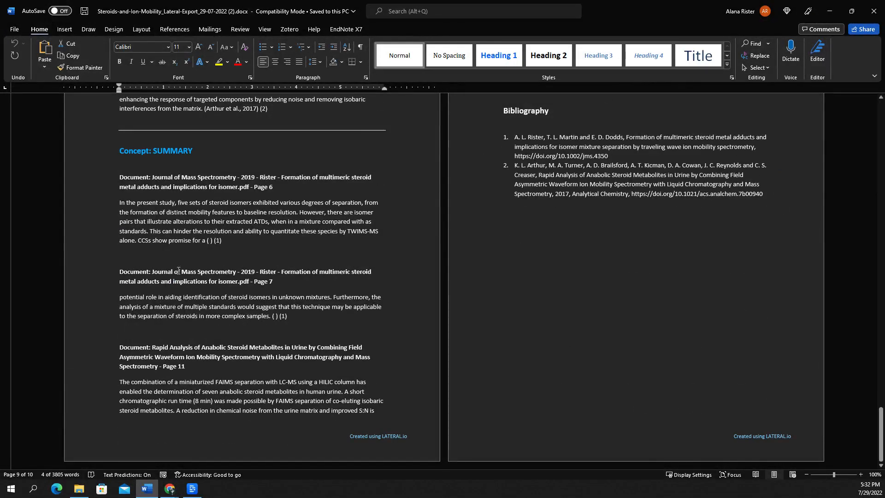
drag(214, 240, 205, 241)
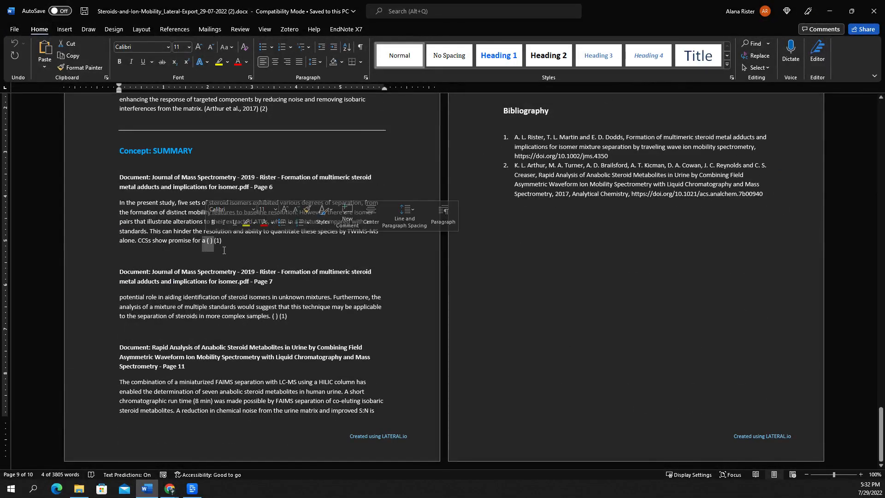
click(219, 245)
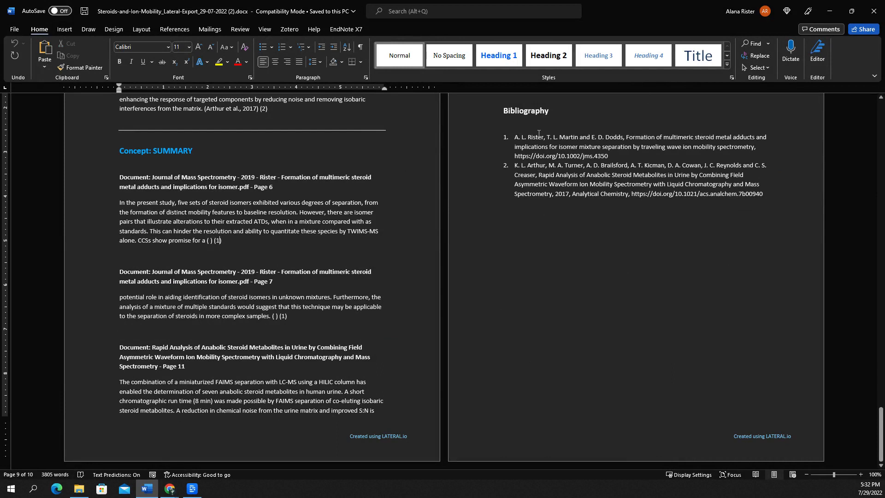
drag(513, 139, 613, 157)
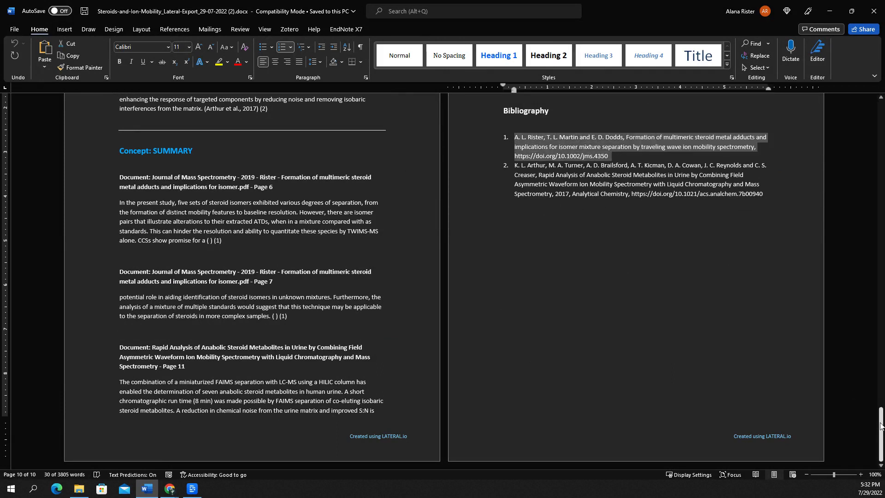
scroll(881, 420, up, 1)
drag(880, 420, 881, 59)
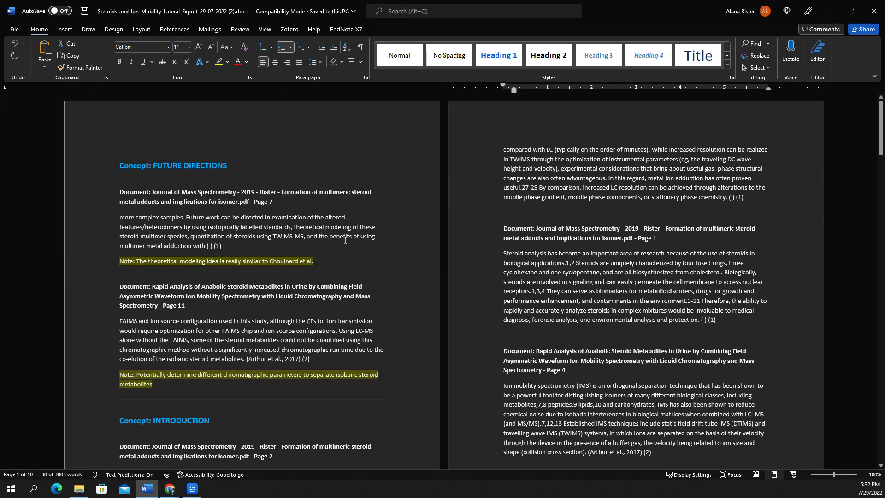
scroll(345, 240, down, 5)
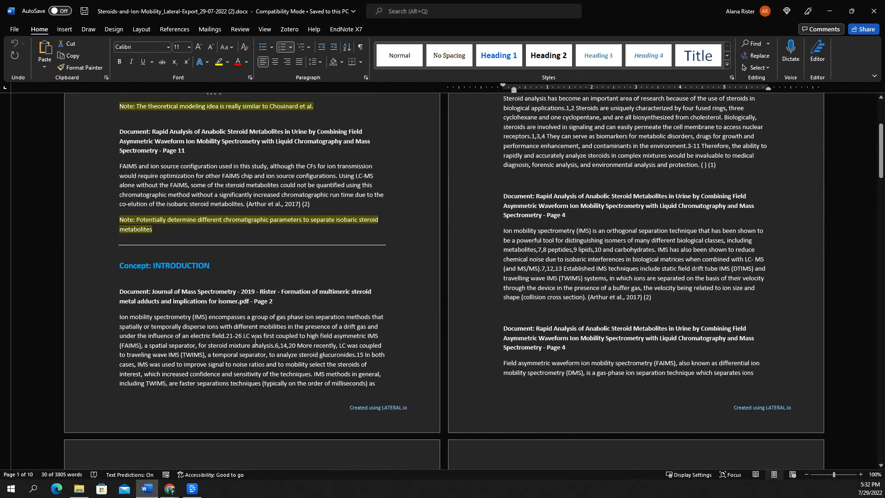
Step: Switch back to Lateral and export the project's table as an Excel file (.xlsx)
key(alt+Tab)
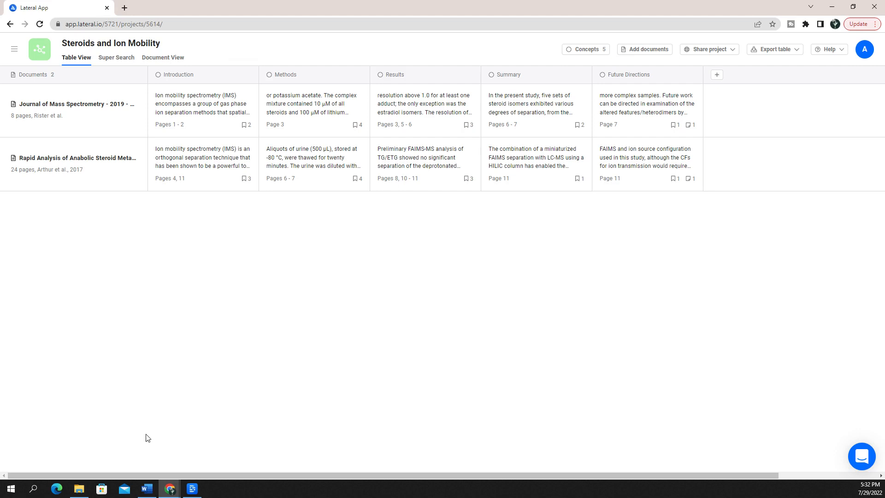
click(799, 49)
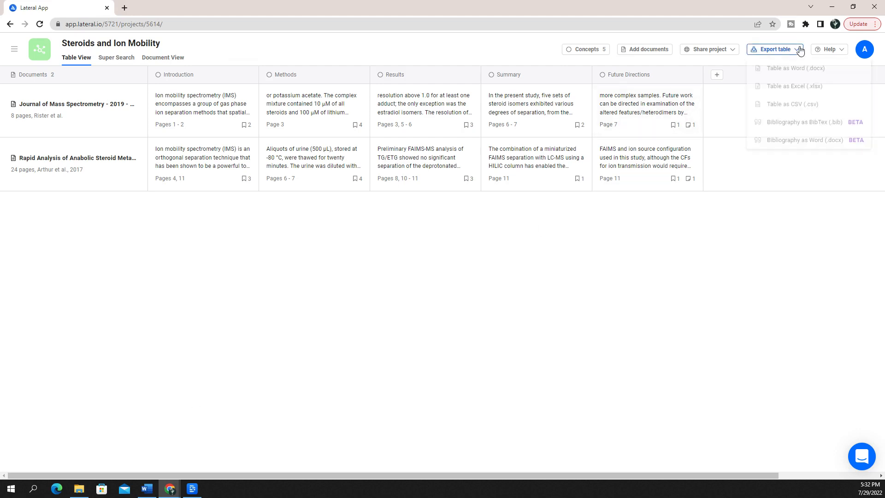
click(788, 85)
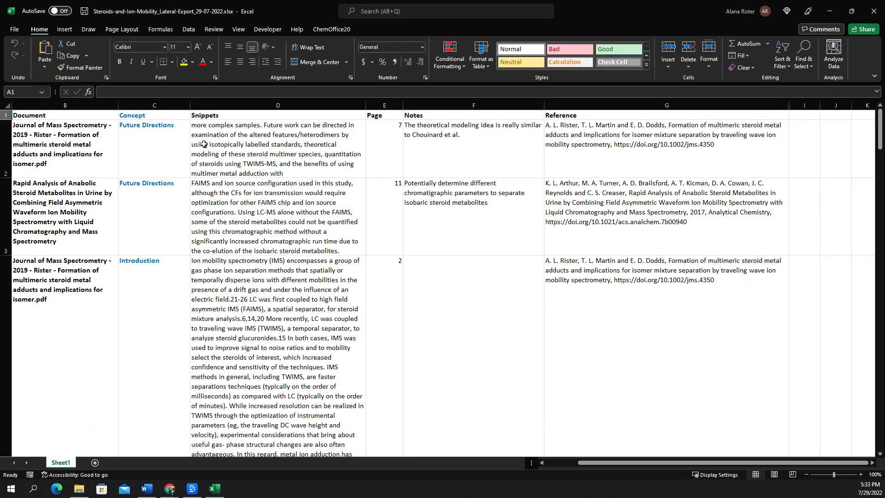
Step: Compare the first exported snippet in the Excel workbook with the layout of the concept table in Lateral
click(238, 141)
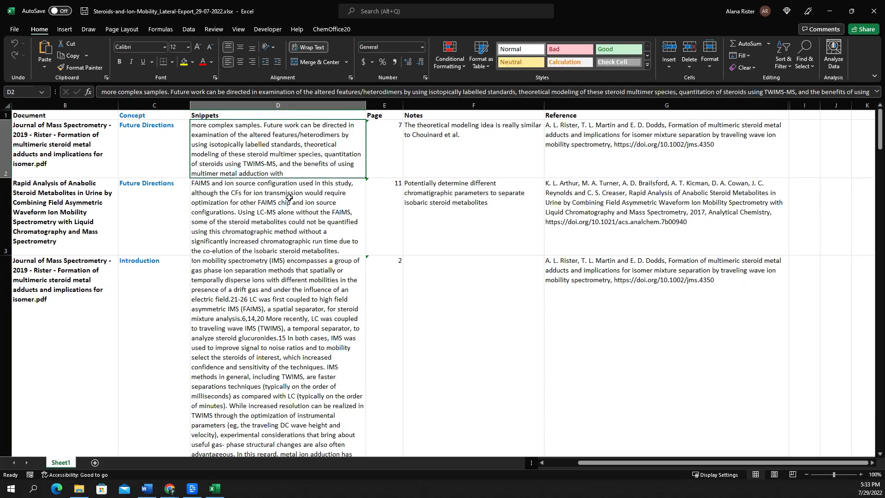
click(170, 489)
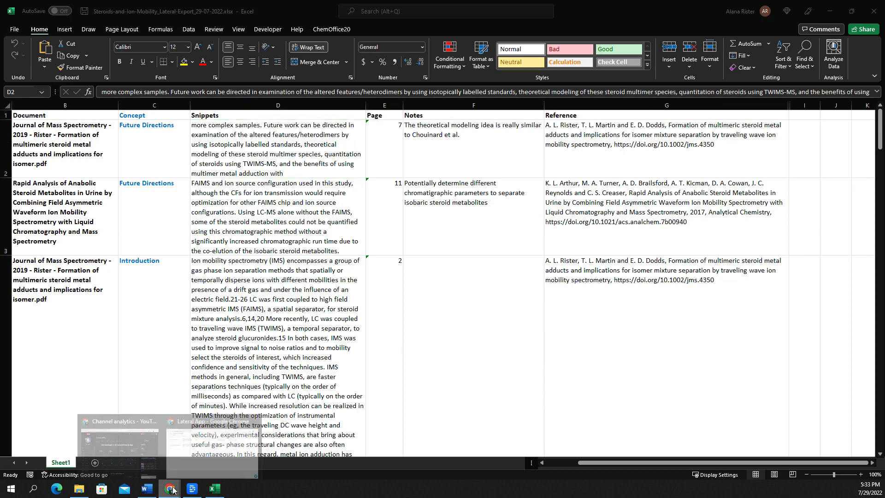
click(173, 467)
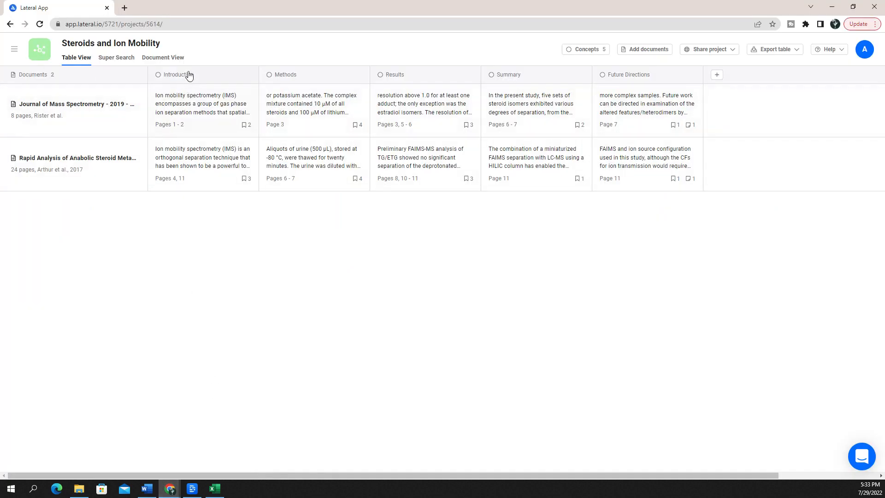
click(225, 491)
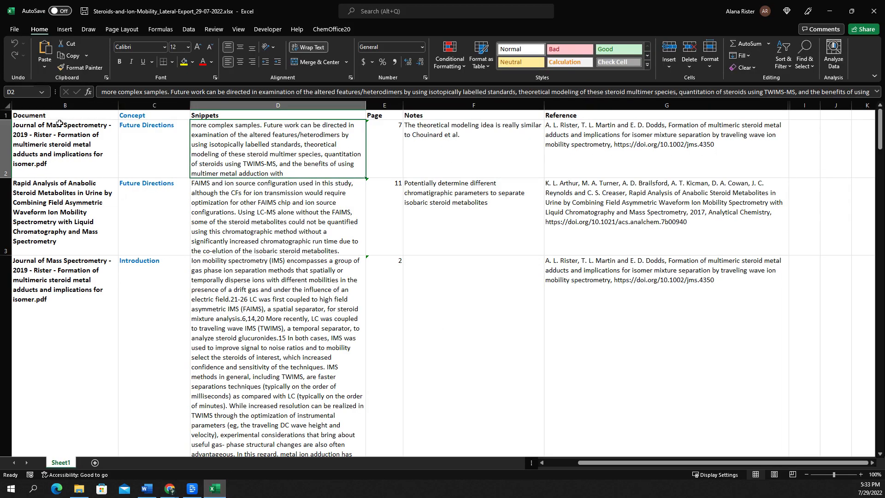
Step: Examine the first Future Directions row's document, concept, snippet, page, note and reference in the Excel export, and return to Lateral
click(52, 135)
click(157, 153)
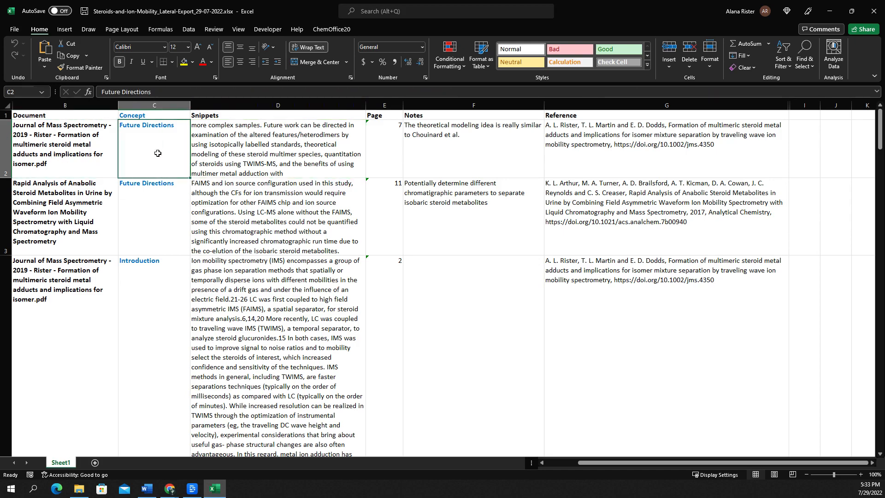
click(289, 154)
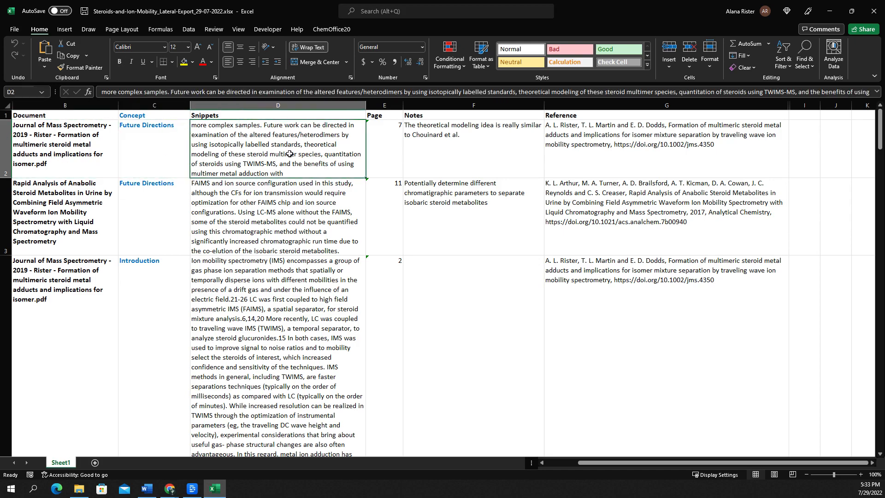
click(379, 128)
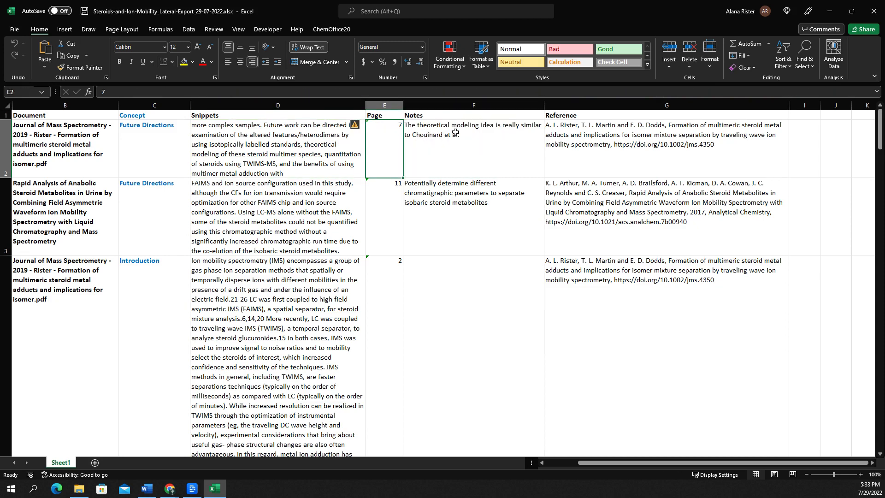
click(456, 132)
click(635, 133)
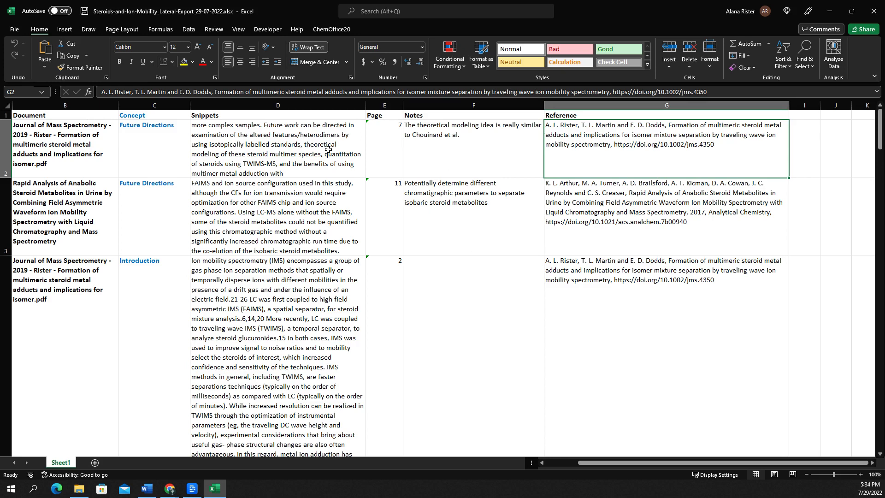
key(alt+Tab)
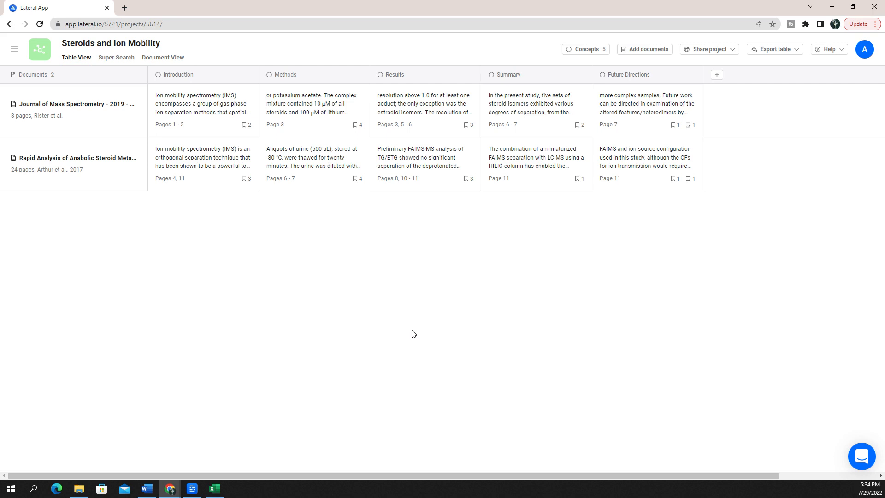